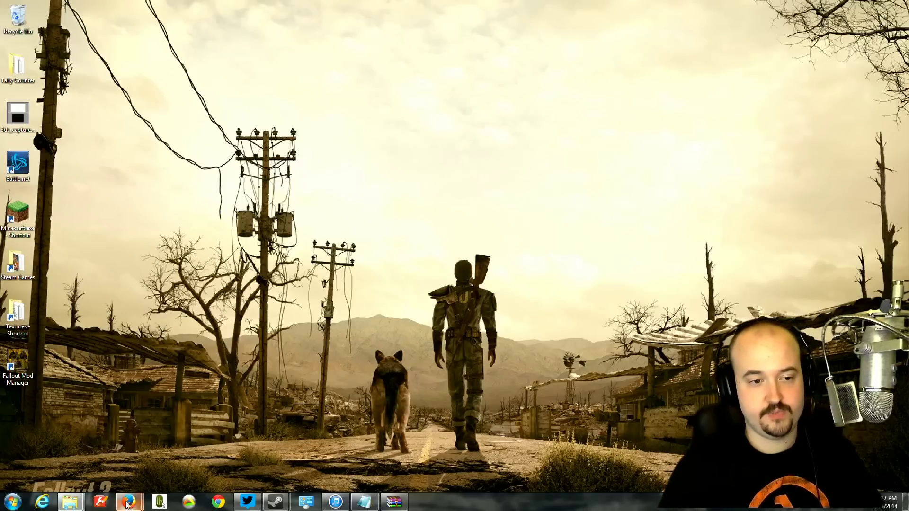
Step: Switch to Firefox and look through the main files on the Fallout mod manager page, including New FOMM
mouse_move(129, 502)
left_click(94, 457)
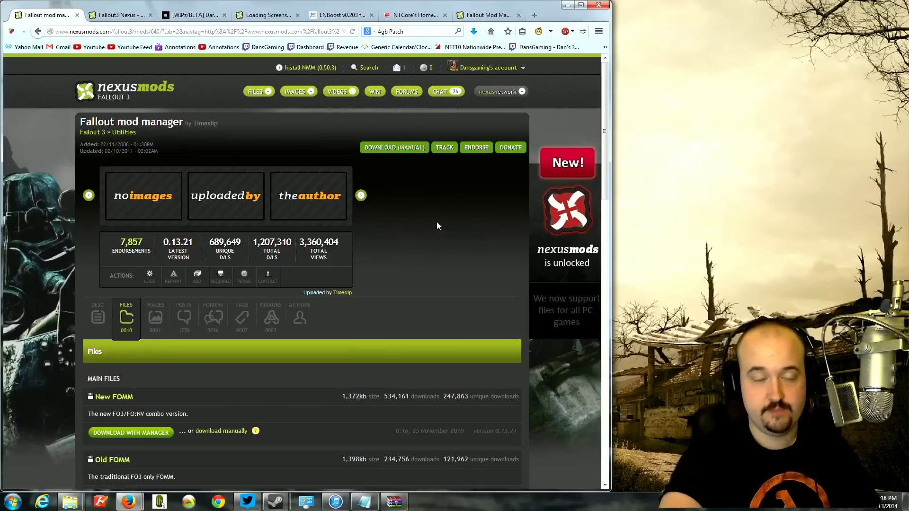
scroll(437, 221, "down", 2)
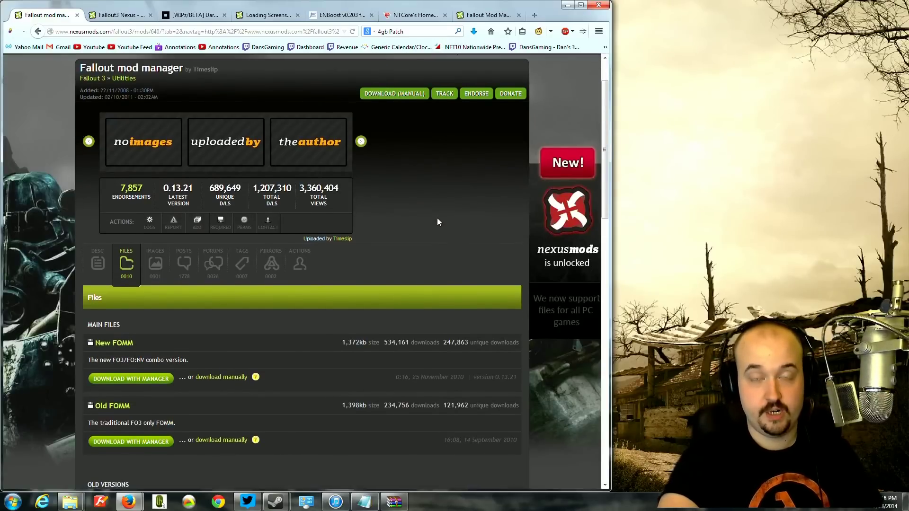
scroll(438, 221, "up", 2)
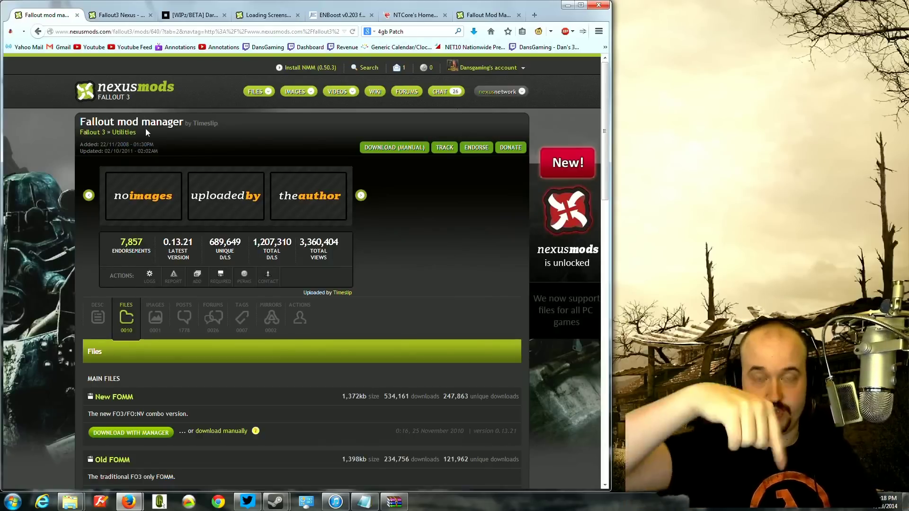
scroll(167, 144, "down", 3)
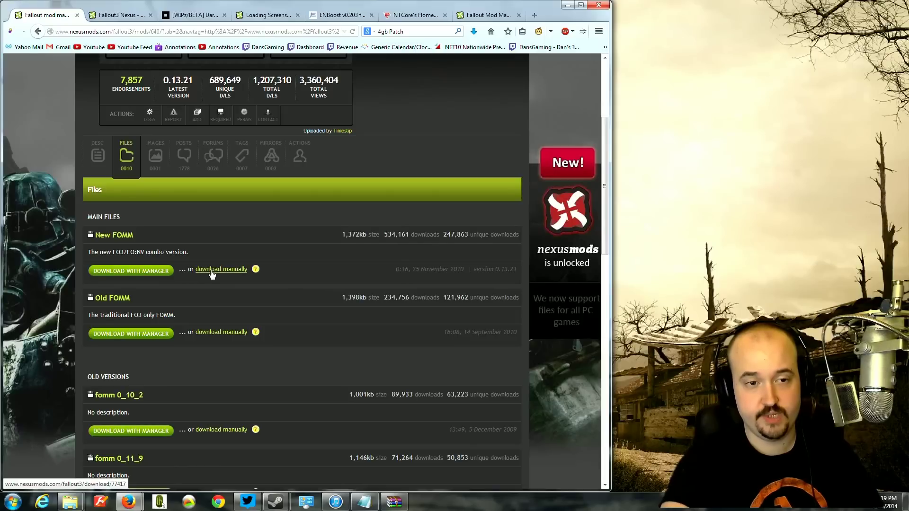
Step: Run the downloaded New FOMM-640-0-13-21.exe installer, accept its license agreement, proceed to the destination page, and exit the setup
left_click(474, 31)
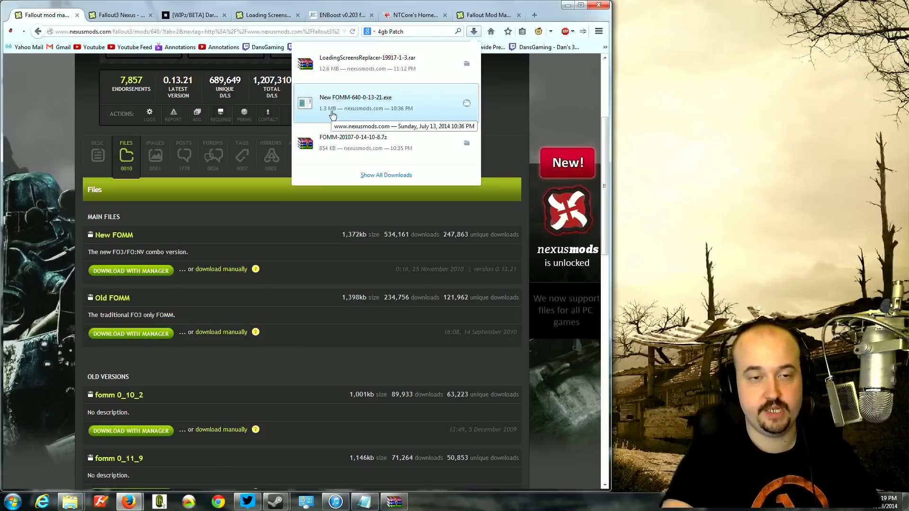
left_click(335, 116)
left_click(480, 258)
left_click(503, 326)
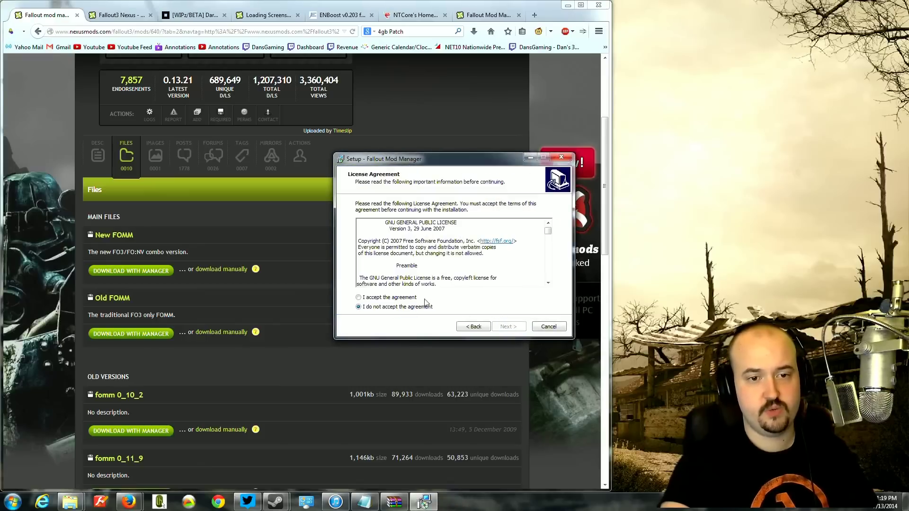
left_click(417, 298)
left_click(506, 327)
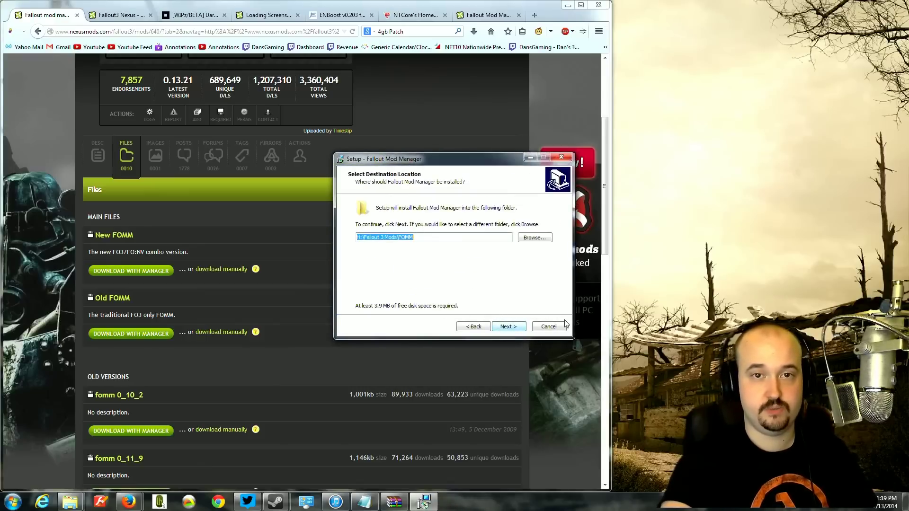
left_click(549, 326)
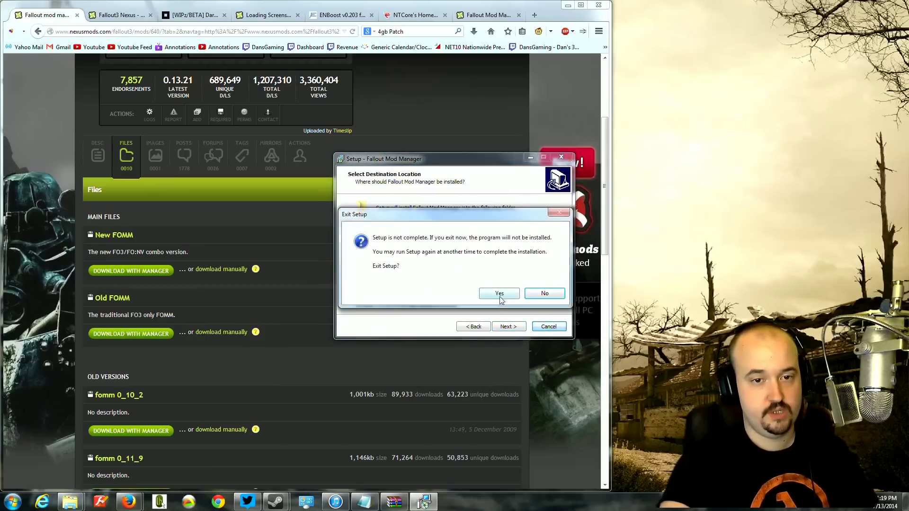
left_click(499, 297)
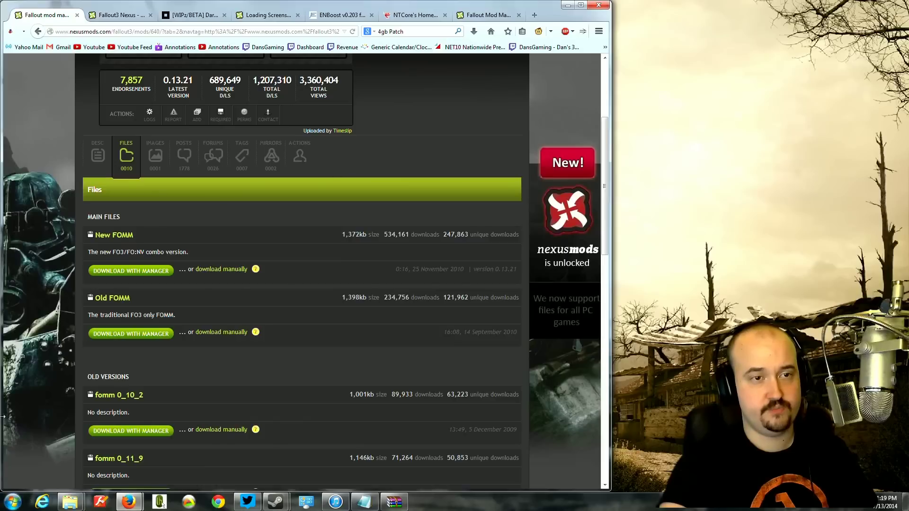
Step: Launch fomm.exe from the FOMM folder in Fallout 3 Mods, minimize the folder window, and place the mod manager beside the browser
left_click(12, 502)
left_click(70, 502)
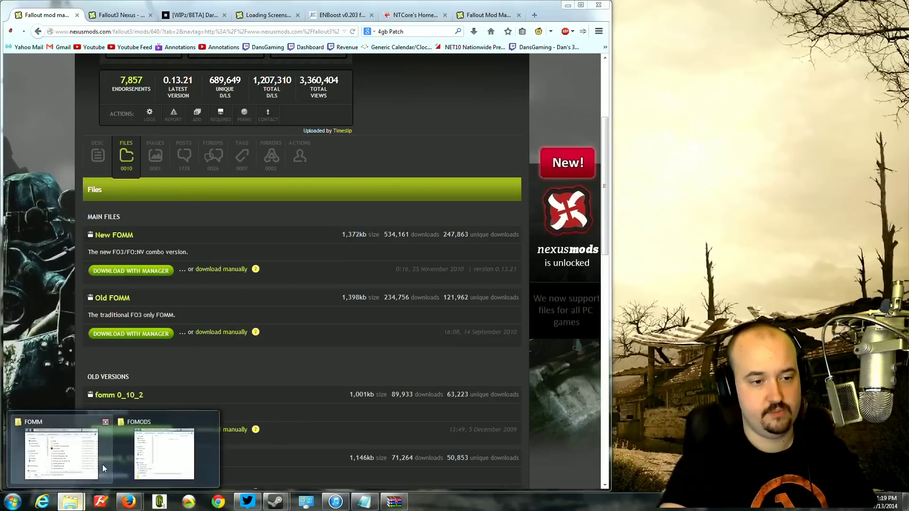
left_click(176, 469)
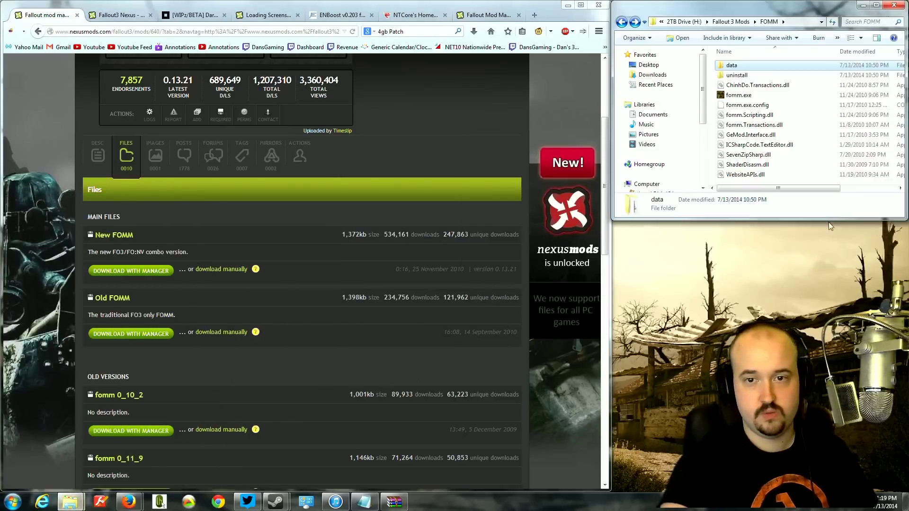
double_click(739, 95)
left_click_drag(168, 79, 718, 99)
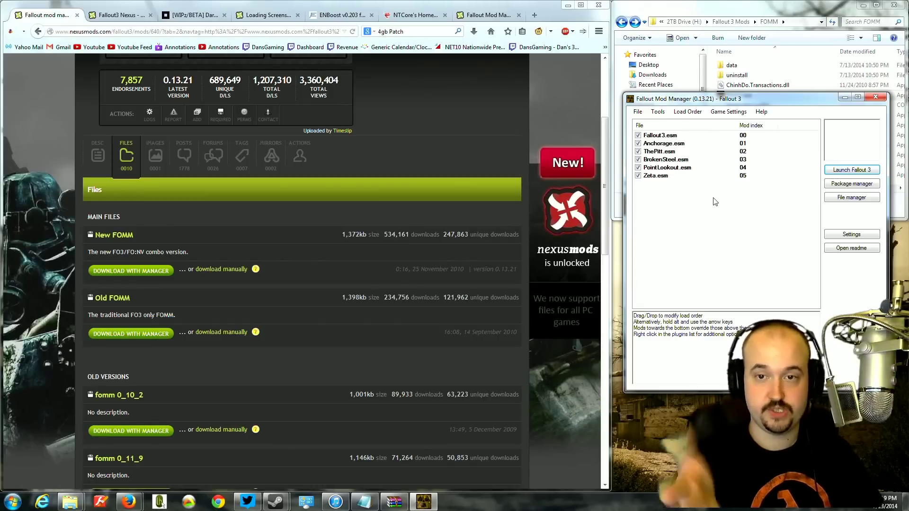
left_click_drag(745, 100, 744, 78)
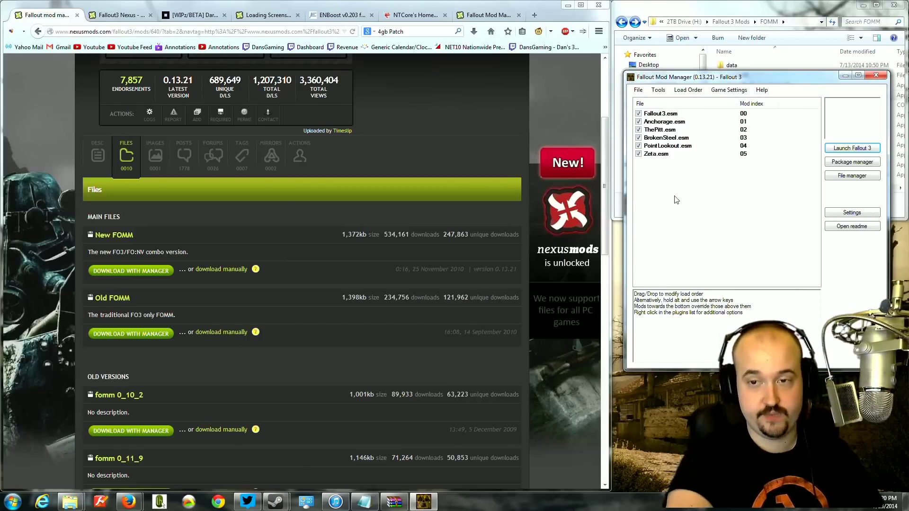
left_click(862, 8)
left_click(863, 6)
left_click_drag(760, 76, 750, 31)
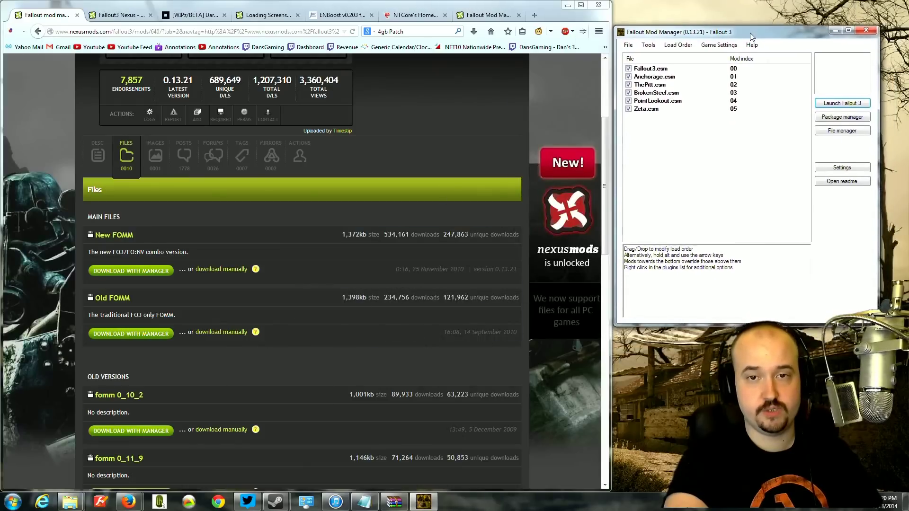
Step: Open the Package Manager without logging into Nexus, minimize the browser, and place it beside the main mod manager window
left_click(841, 118)
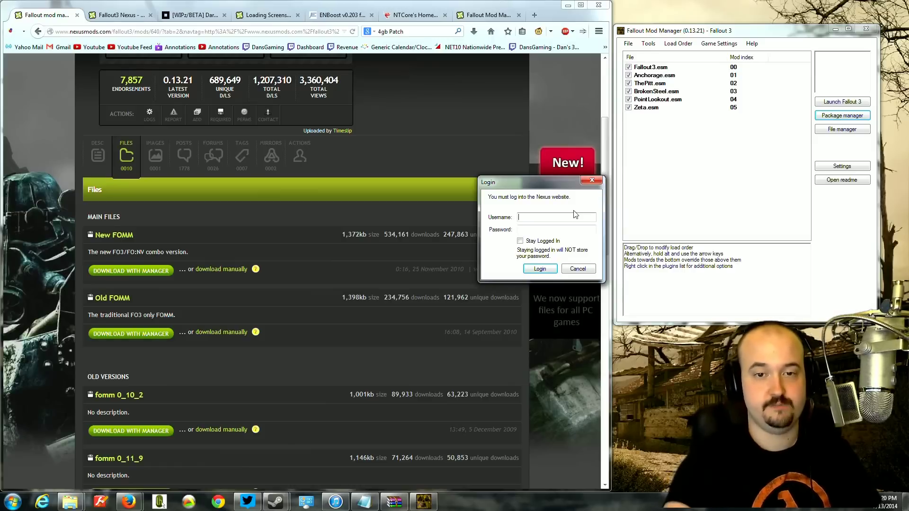
left_click(578, 269)
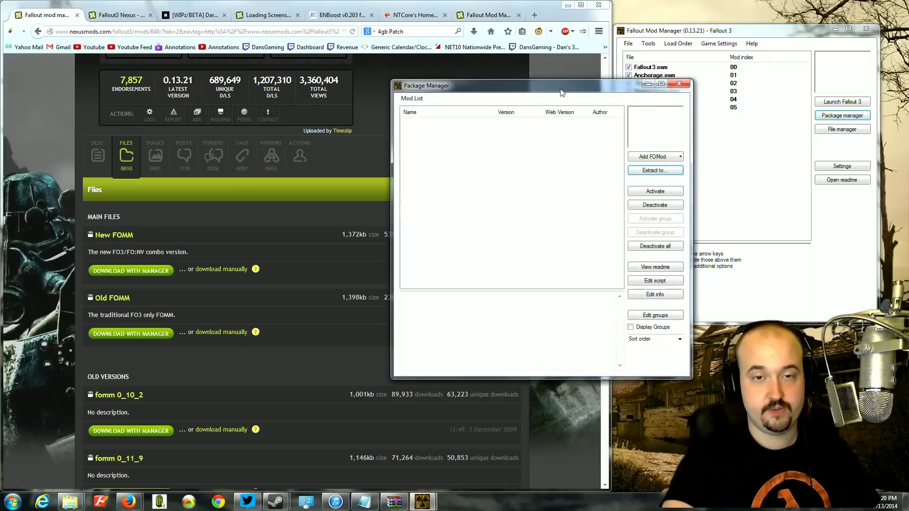
left_click_drag(557, 89, 680, 106)
left_click(567, 5)
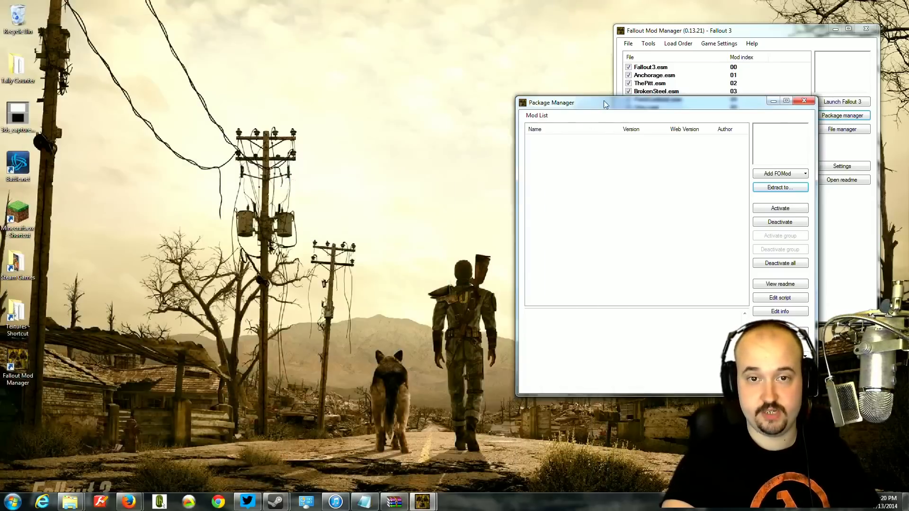
left_click_drag(605, 100, 390, 36)
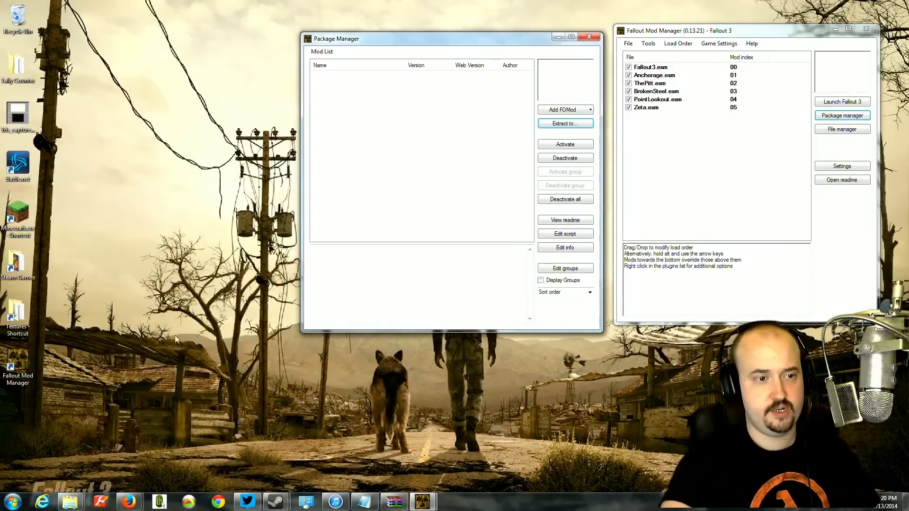
Step: Switch to the FOMODS folder window, dock it to one half of the desktop, and move the Package Manager clear of it
mouse_move(70, 508)
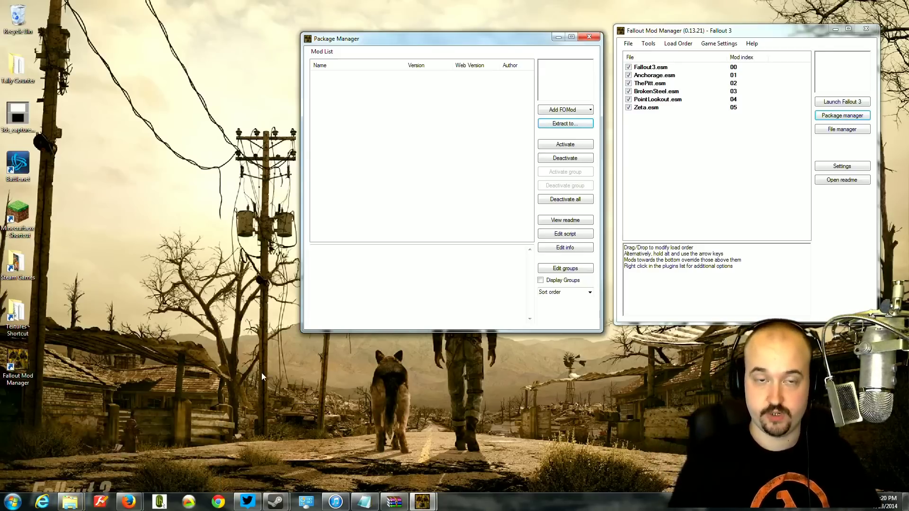
left_click(72, 504)
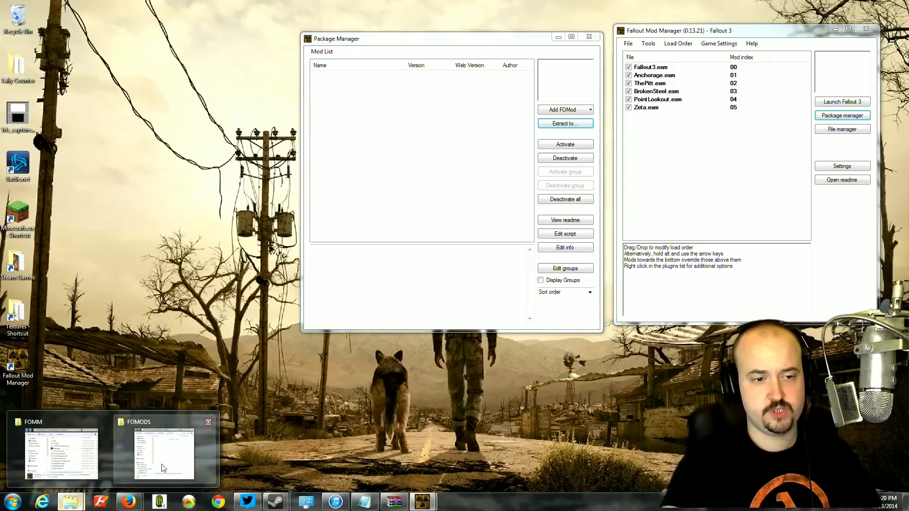
left_click(164, 452)
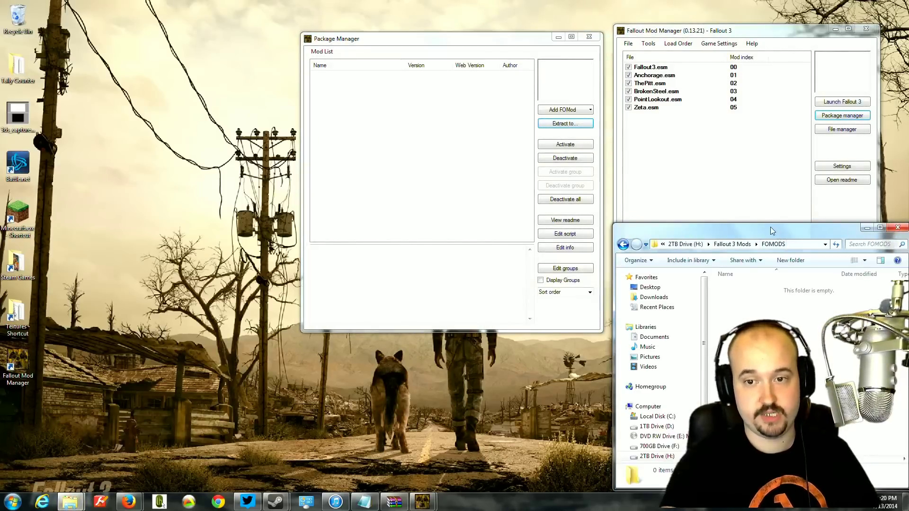
left_click_drag(770, 226, 1, 100)
left_click_drag(497, 42, 667, 178)
Step: Open Firefox's full downloads library and clear the main browser window away so the FOMODS folder is visible beside it
mouse_move(128, 501)
left_click(114, 464)
left_click(473, 32)
left_click(383, 175)
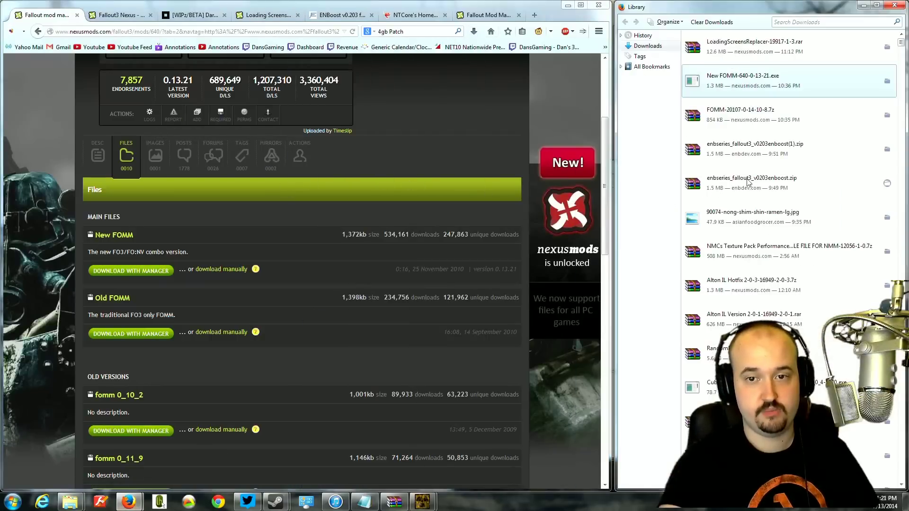
double_click(766, 79)
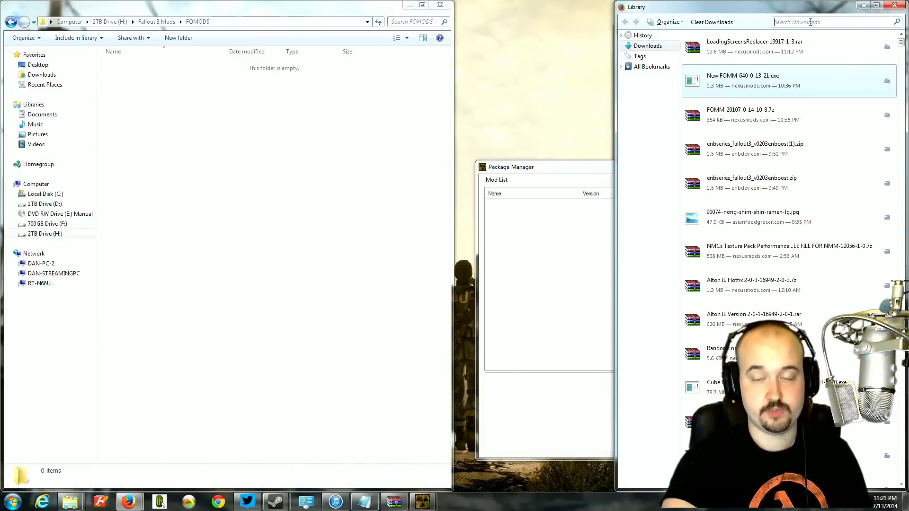
Step: Search the downloads for "darn", and replace that search with "NMC"
left_click(811, 22)
type("darn")
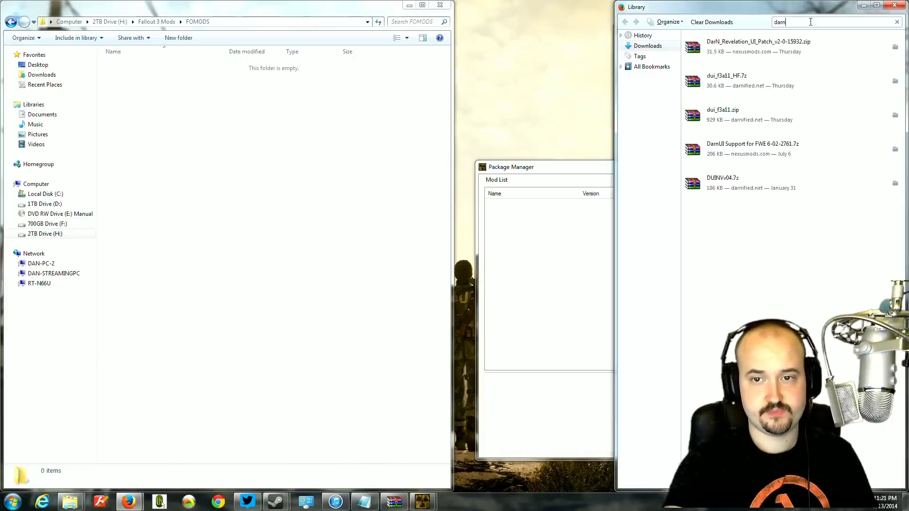
left_click_drag(811, 21, 749, 22)
type("NMC")
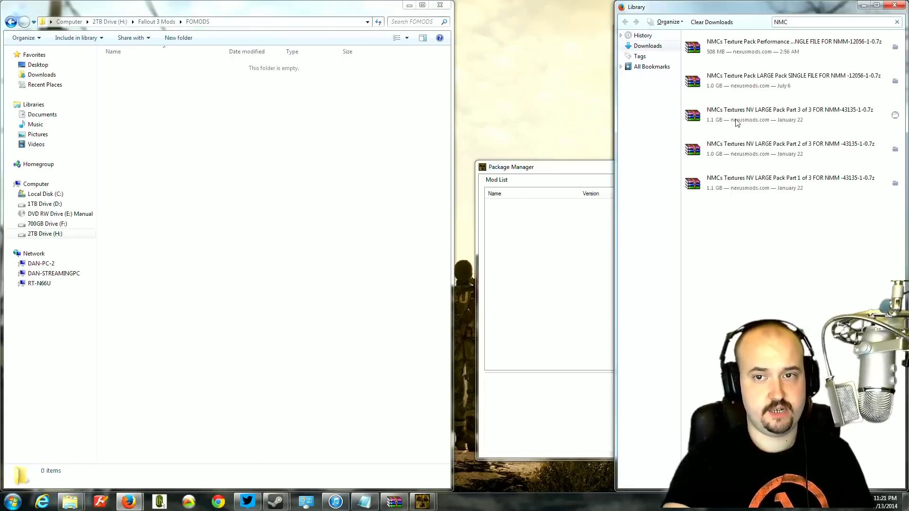
Step: Check and close the NMCs performance archive, and open the NMCs Texture Pack LARGE Pack archive clear of the FOMODS file list
double_click(744, 50)
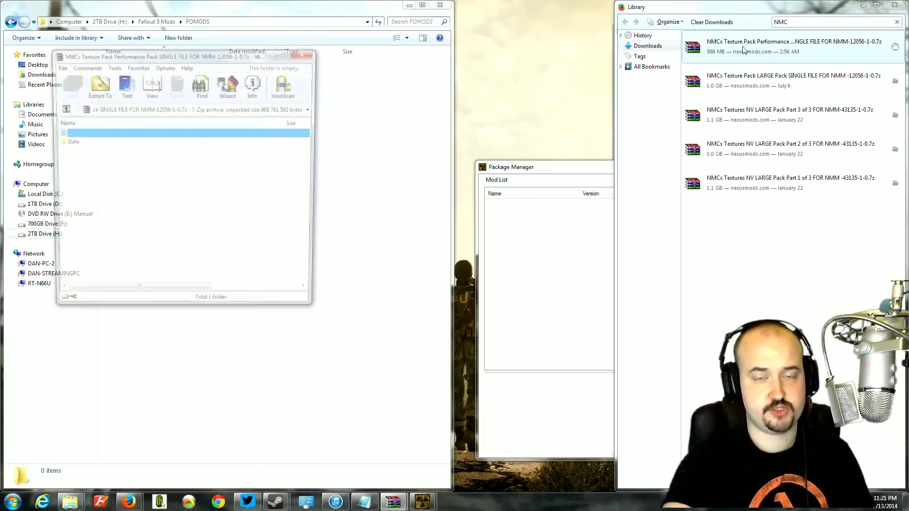
left_click(306, 53)
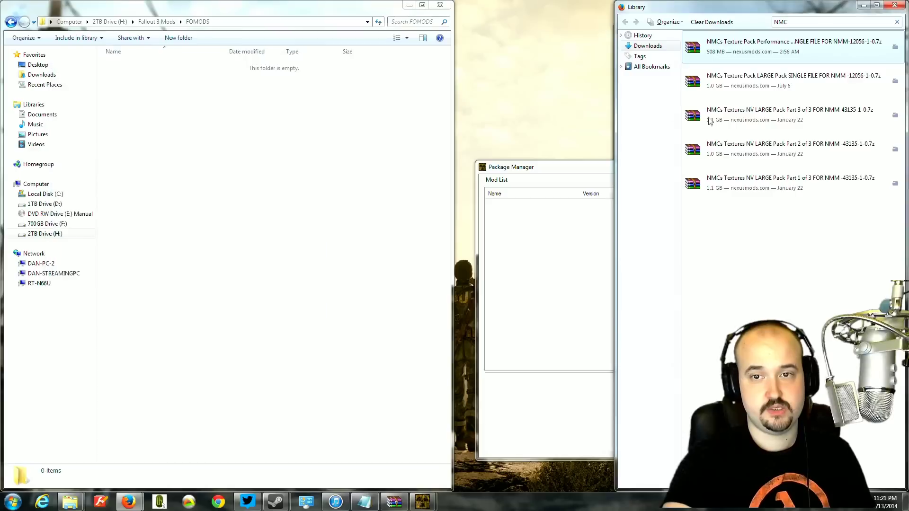
double_click(756, 83)
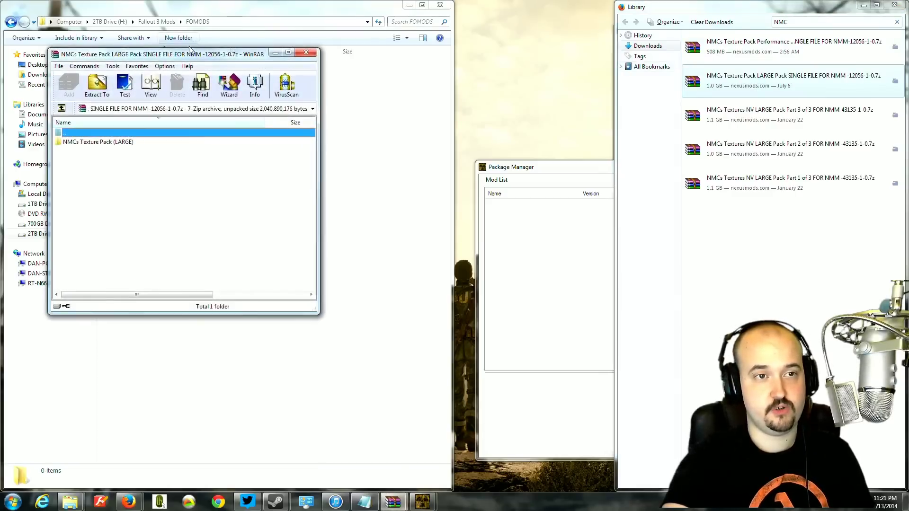
left_click_drag(193, 57, 519, 206)
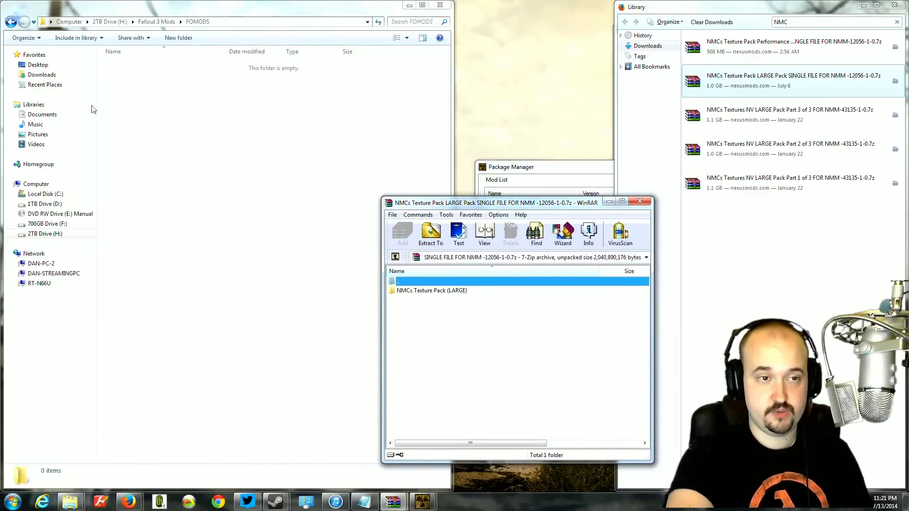
Step: Create a folder named "Textures - NMC Textures" inside the FOMODS folder
right_click(115, 94)
mouse_move(162, 211)
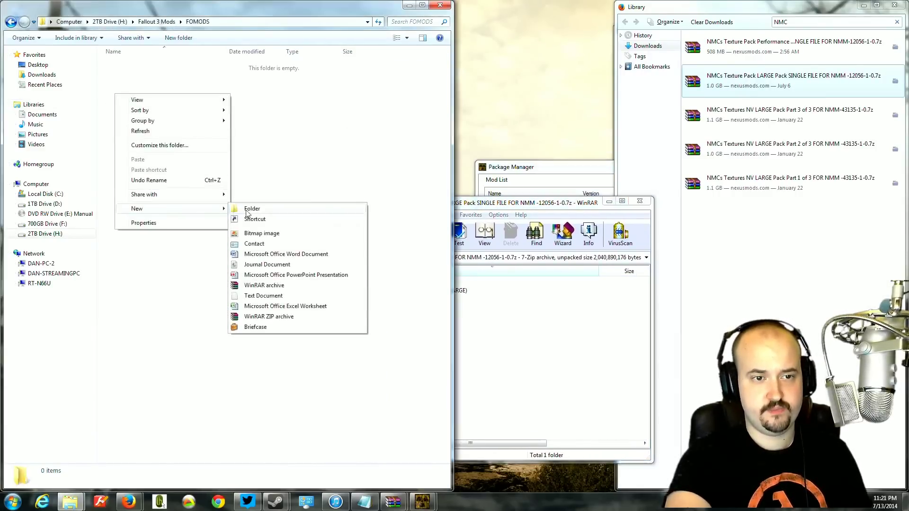
left_click(240, 210)
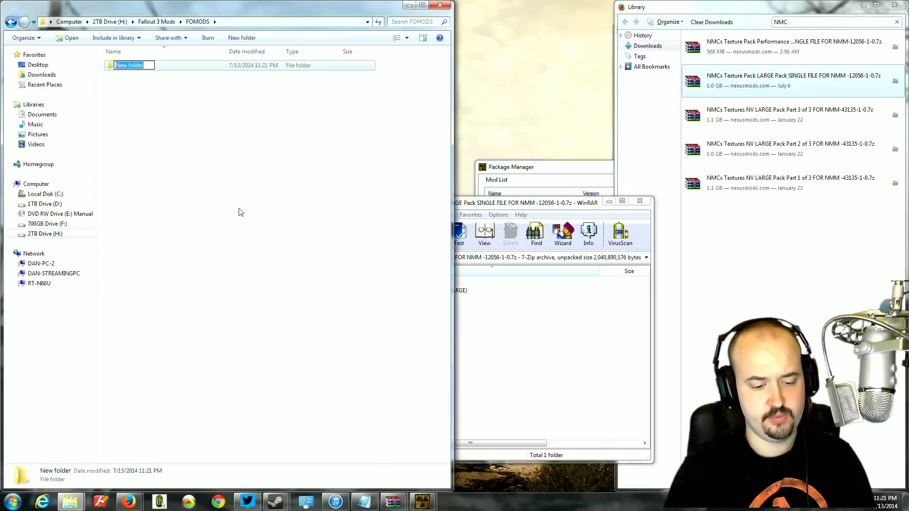
type("Textures")
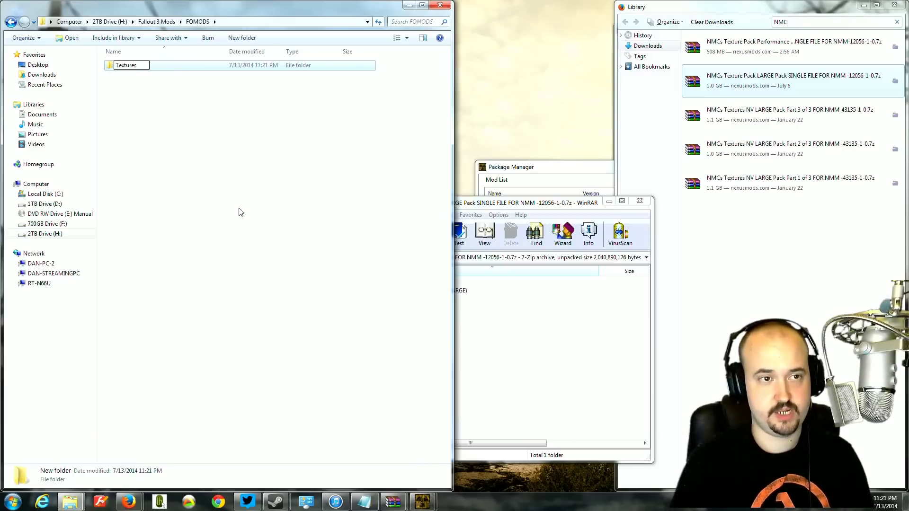
type("- NMC Textures")
key("Return")
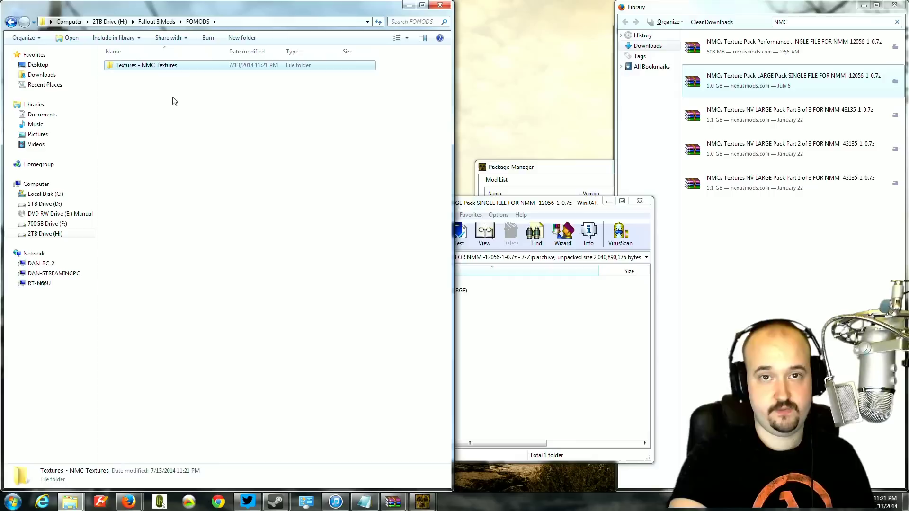
Step: Open the "Textures - NMC Textures" folder and bring the NMCs Texture Pack archive window to the front
double_click(161, 69)
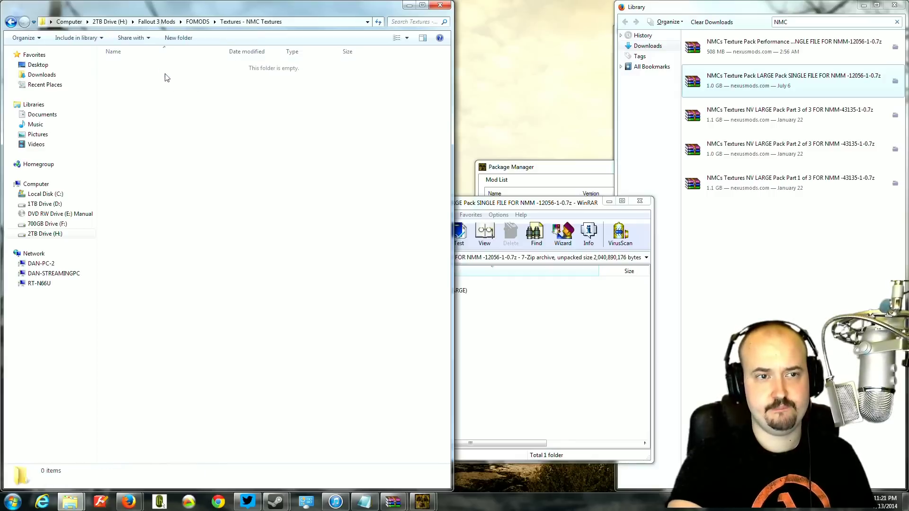
left_click(540, 332)
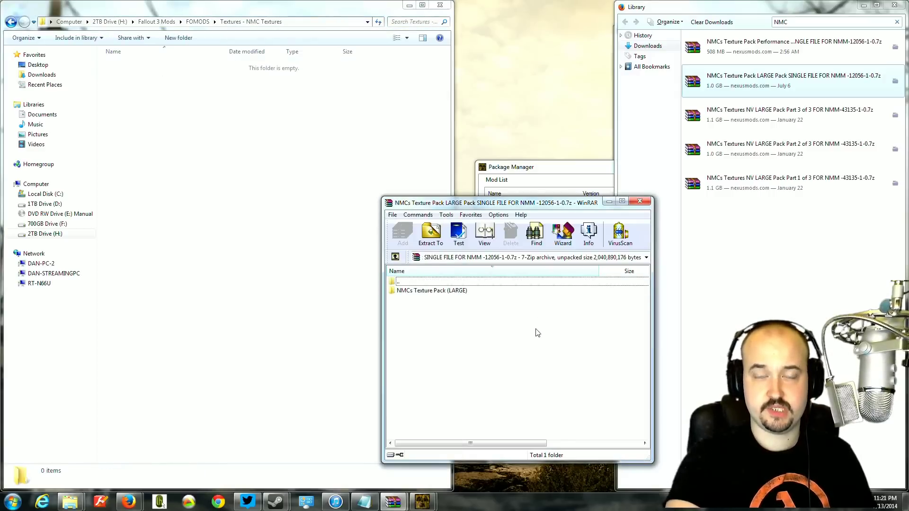
Step: Examine the contents of the Data folder inside the "Fallout 3 goty" game folder, and minimize that window
left_click(72, 503)
right_click(74, 504)
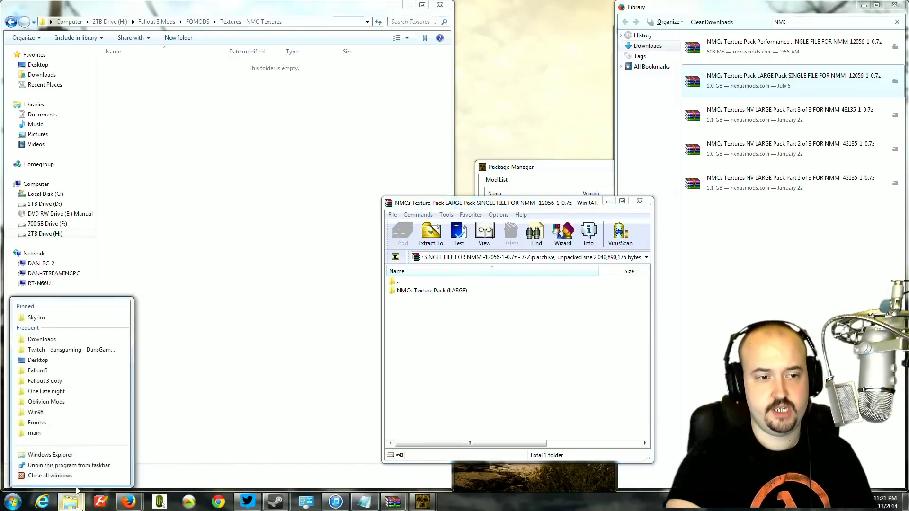
left_click(71, 381)
left_click_drag(170, 15, 530, 57)
double_click(529, 58)
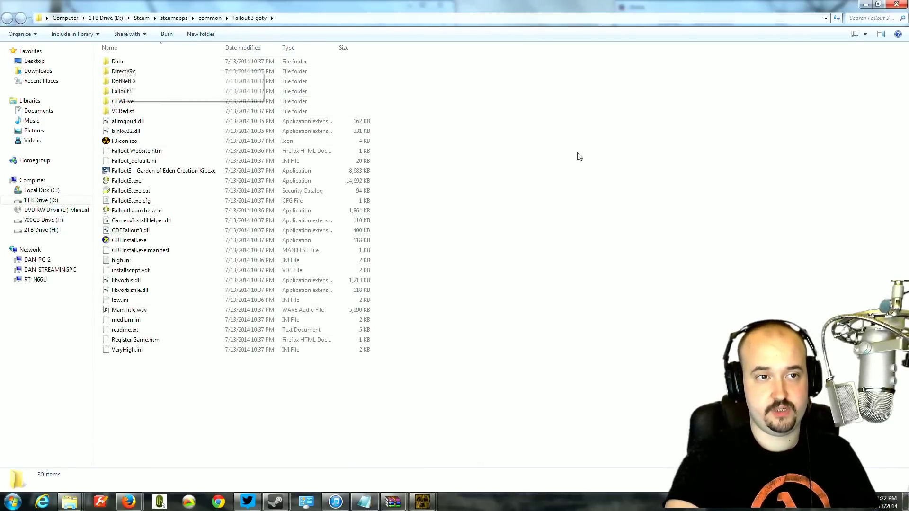
scroll(549, 150, "up", 1)
scroll(313, 93, "down", 1)
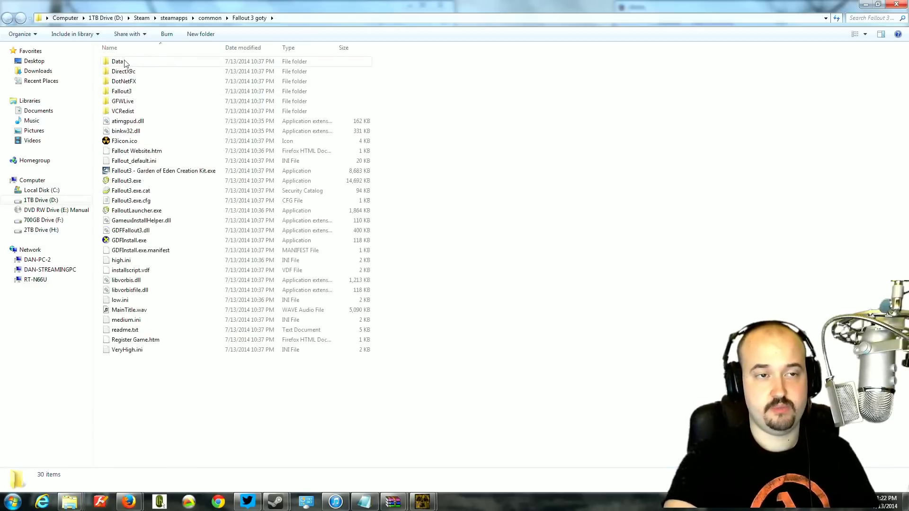
double_click(124, 63)
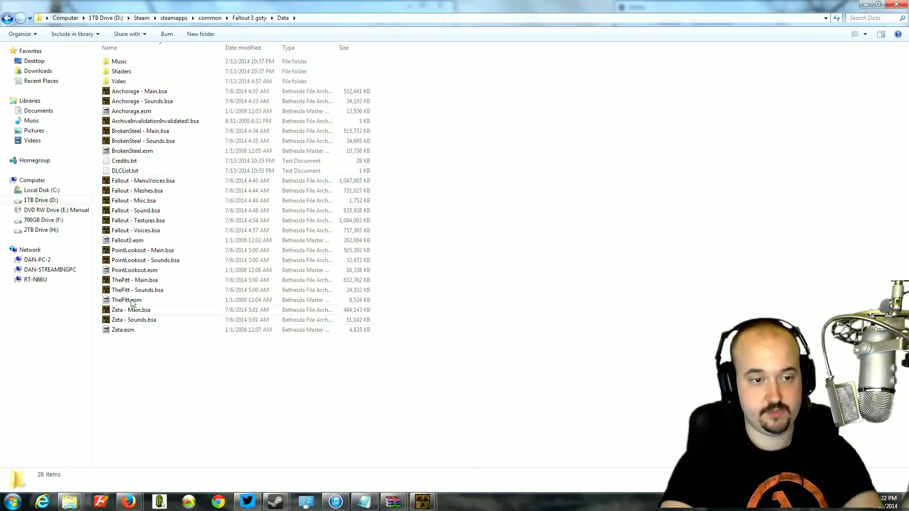
left_click(864, 4)
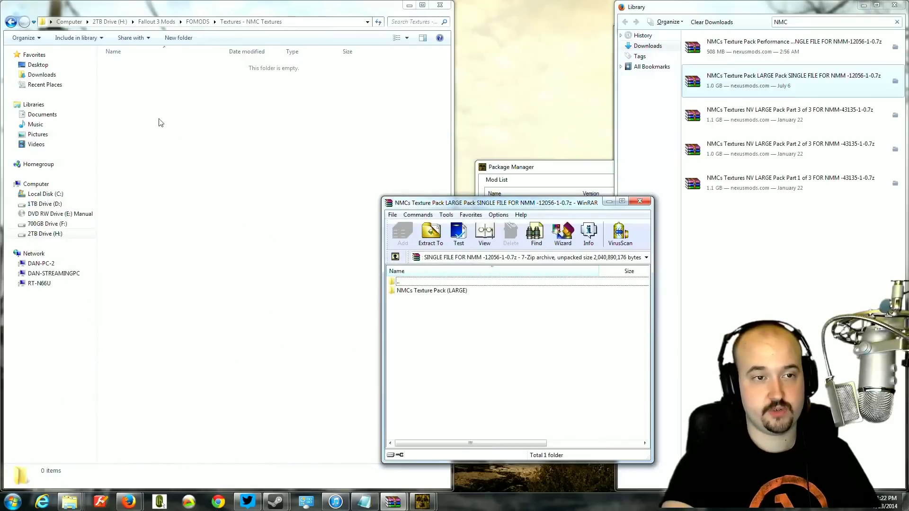
left_click(159, 119)
right_click(158, 119)
mouse_move(206, 238)
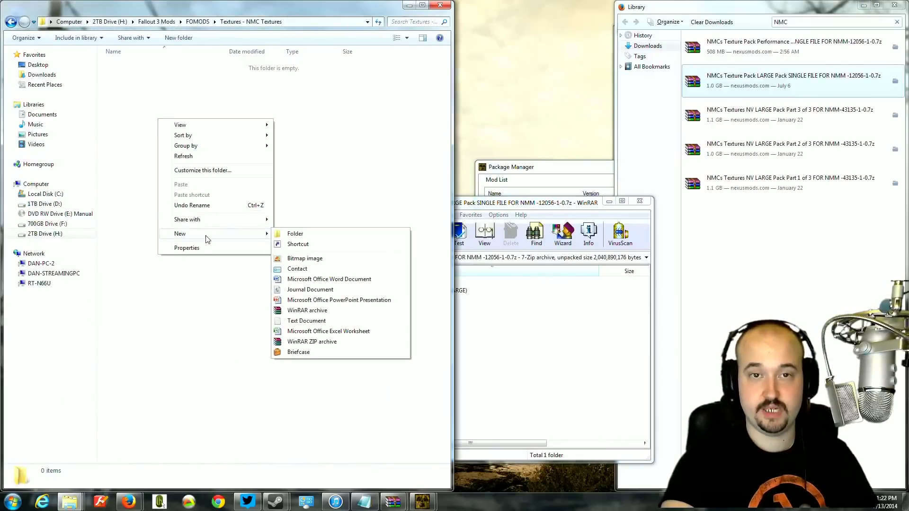
left_click(295, 234)
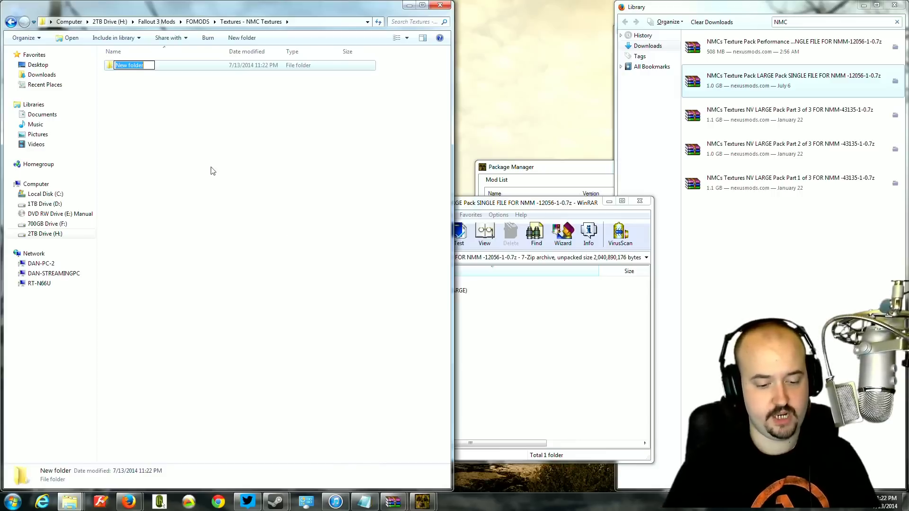
type("Te")
left_click(197, 138)
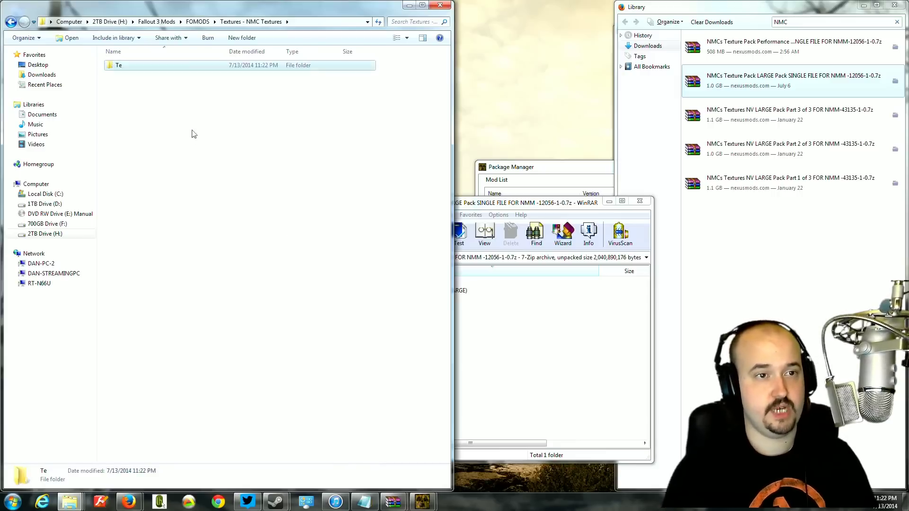
left_click(124, 66)
key("Delete")
key("Return")
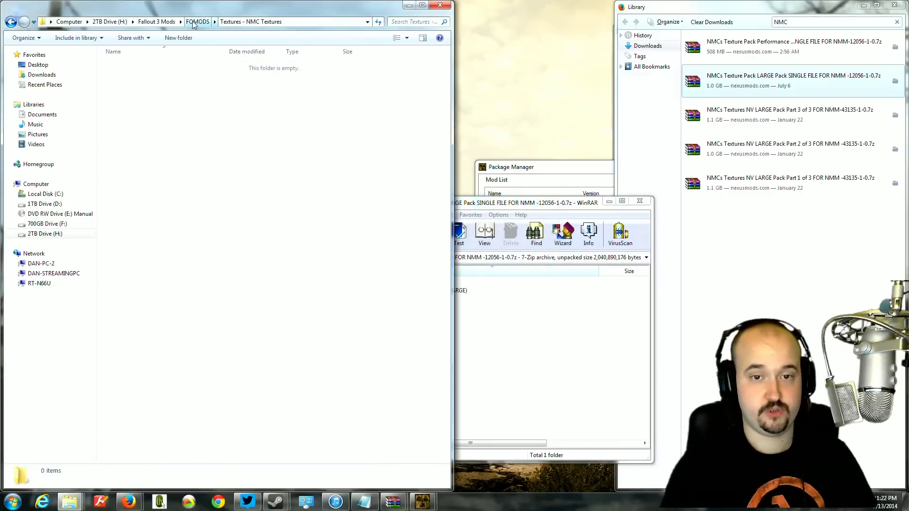
Step: Extract the Textures folder from "NMCs Texture Pack (LARGE)" in the archive into the "Textures - NMC Textures" folder
left_click_drag(552, 206, 646, 117)
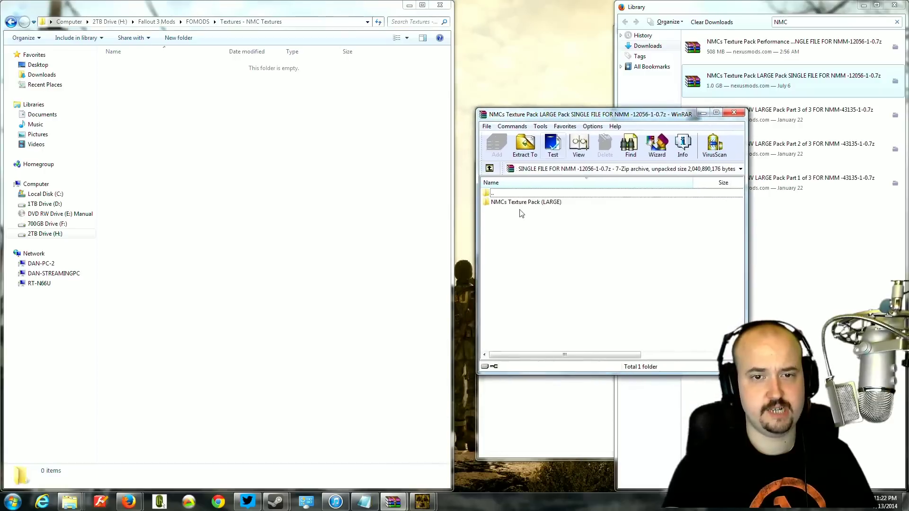
left_click_drag(590, 118, 572, 108)
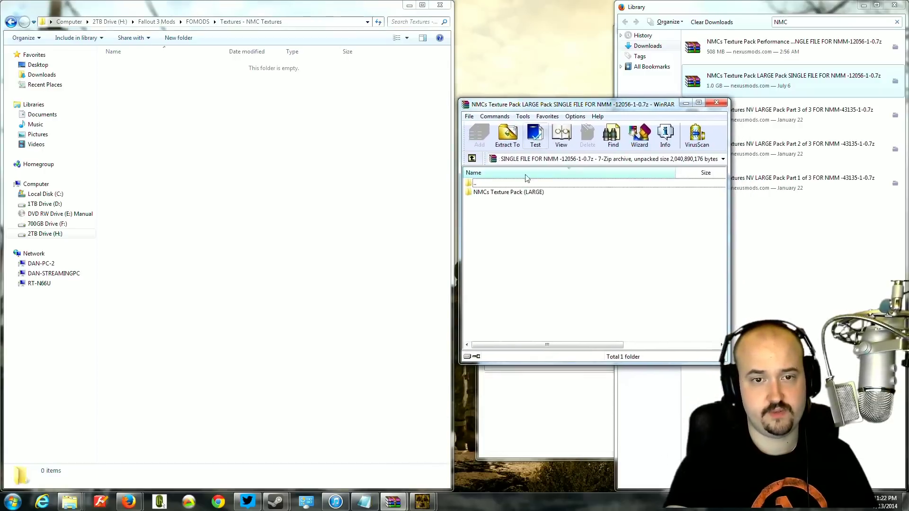
double_click(502, 193)
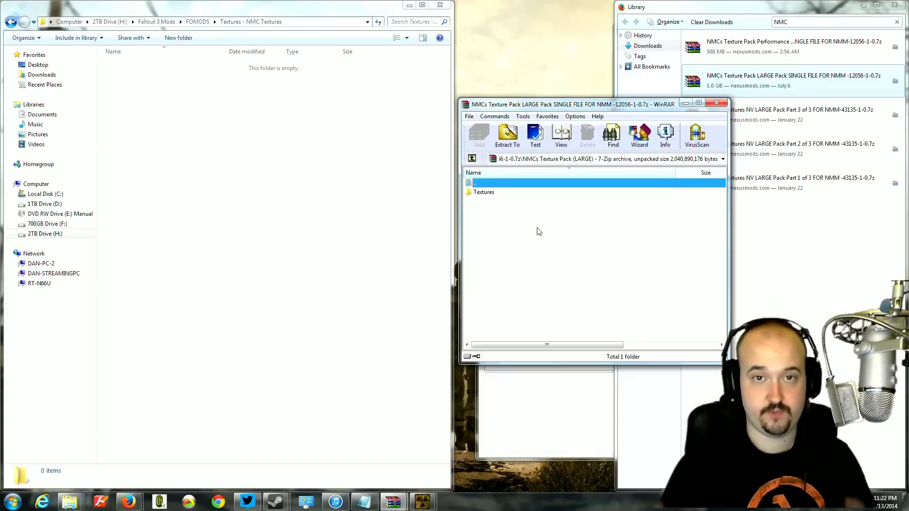
double_click(481, 185)
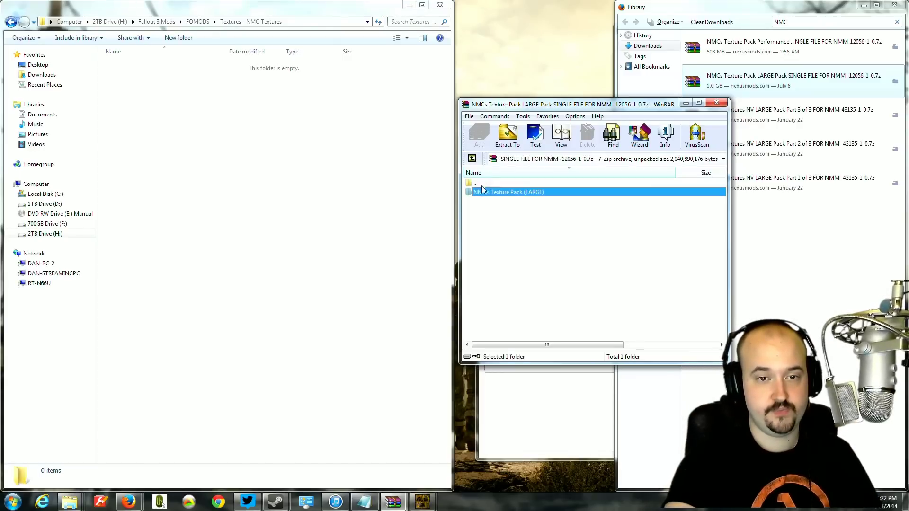
double_click(506, 194)
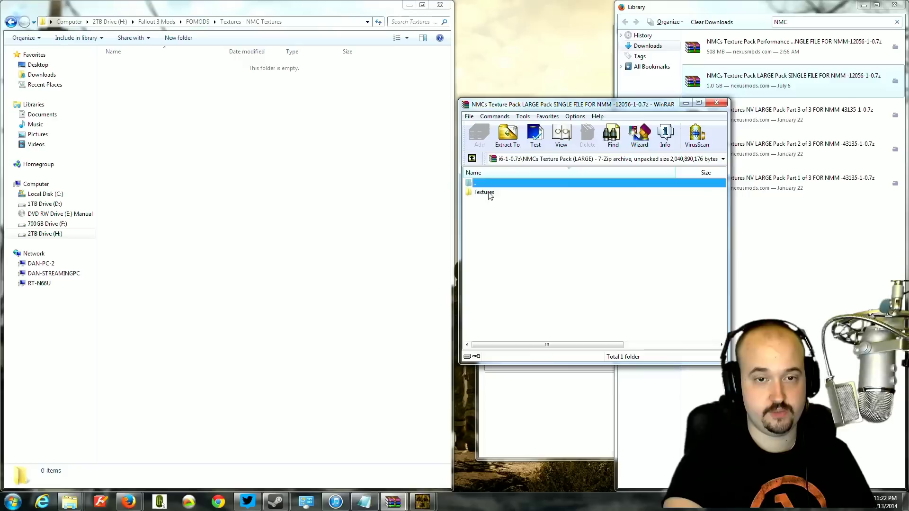
left_click(490, 196)
left_click_drag(490, 196, 171, 117)
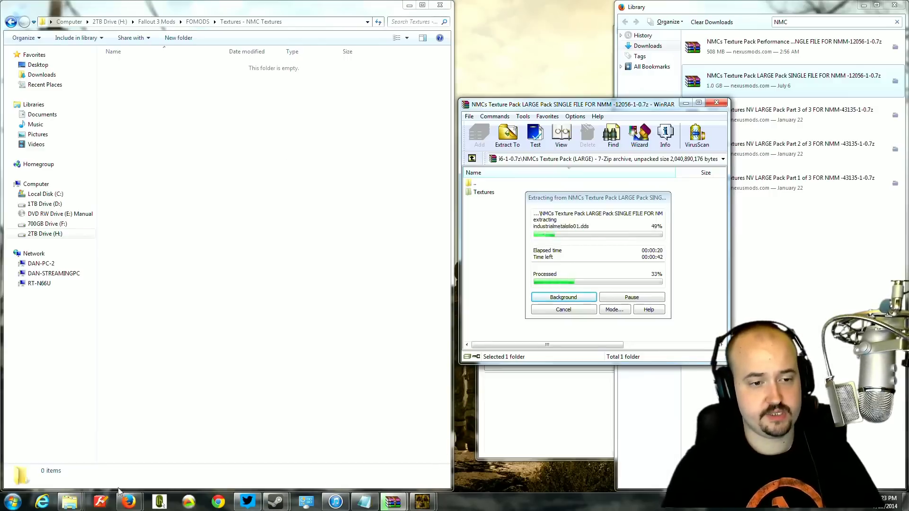
Step: Switch to the Package Manager window of Fallout Mod Manager and place it where its mod commands are unobstructed
left_click(423, 503)
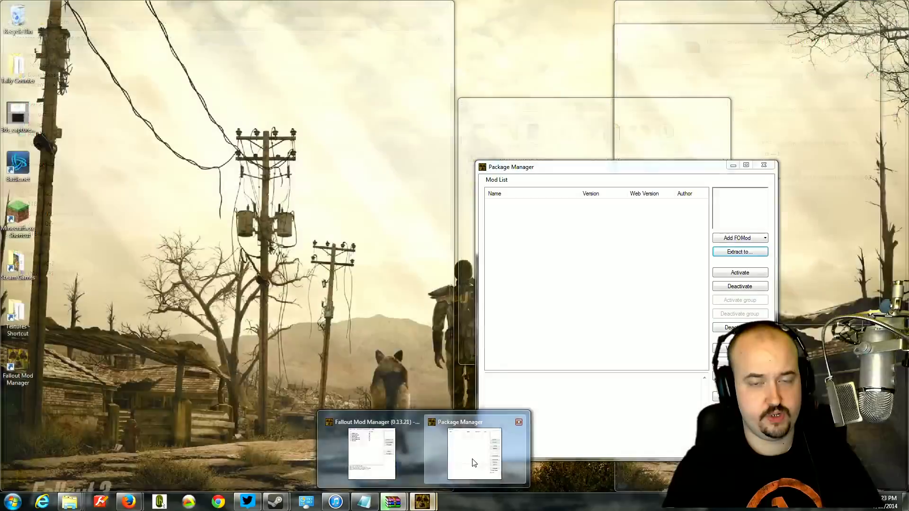
left_click(474, 462)
left_click_drag(583, 171, 608, 172)
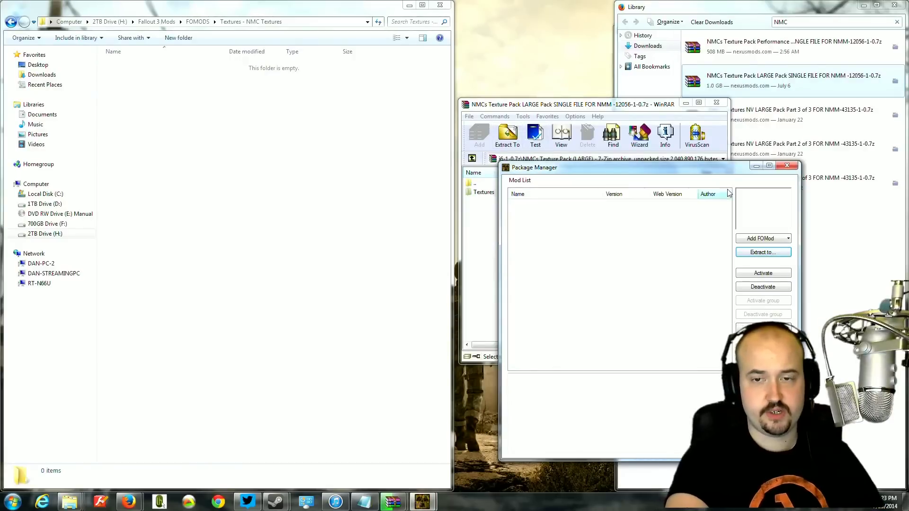
left_click_drag(717, 174, 695, 131)
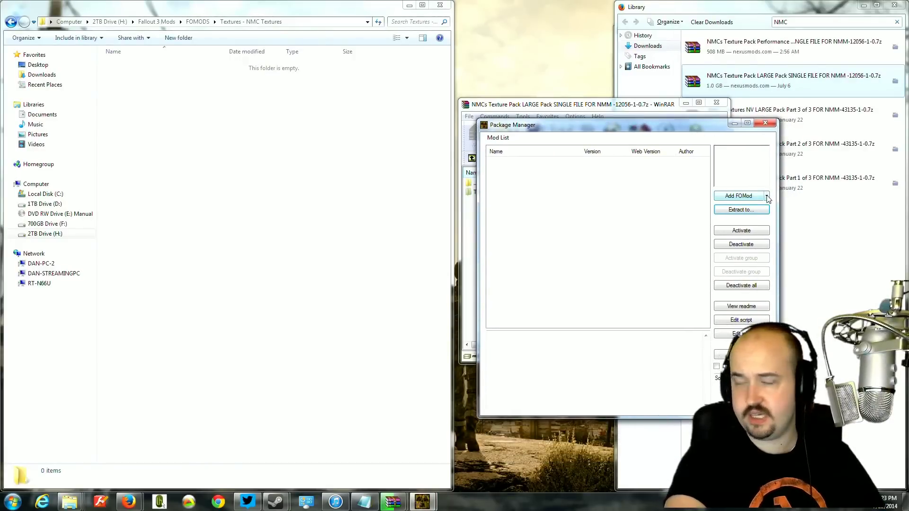
left_click_drag(711, 126, 699, 80)
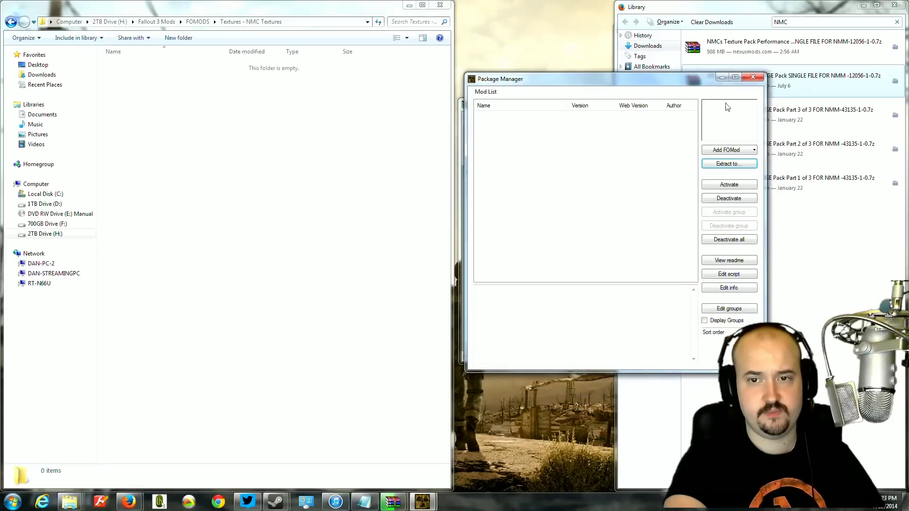
Step: Change the Package Manager's Add FOMod command to Create From Folder, and close the folder picker without choosing a folder
left_click(754, 150)
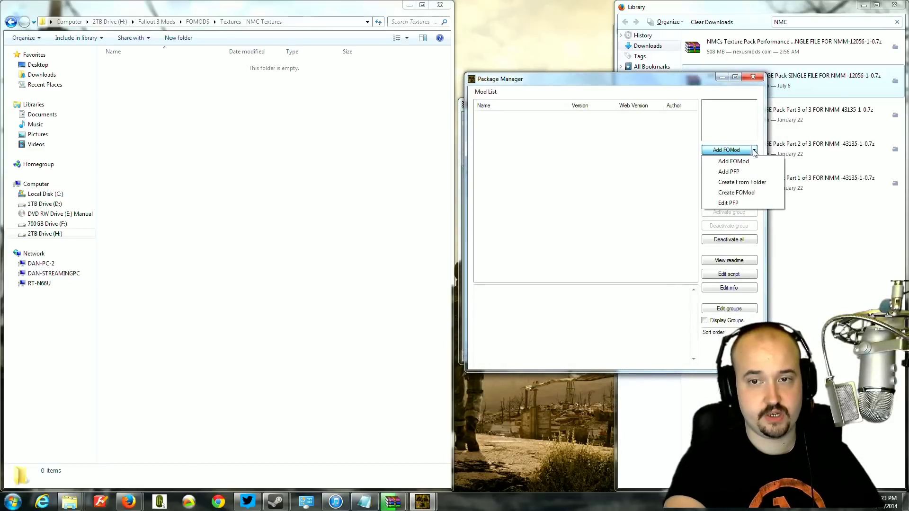
left_click(742, 183)
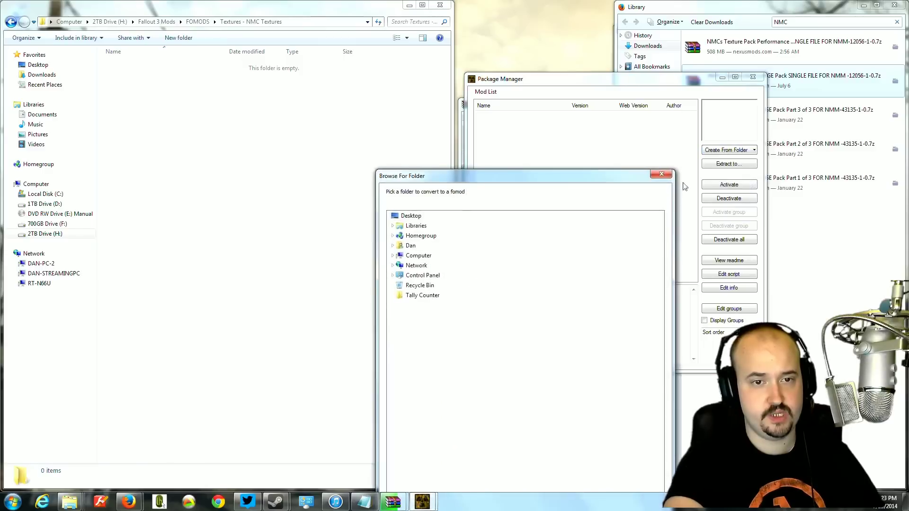
left_click_drag(572, 182, 616, 110)
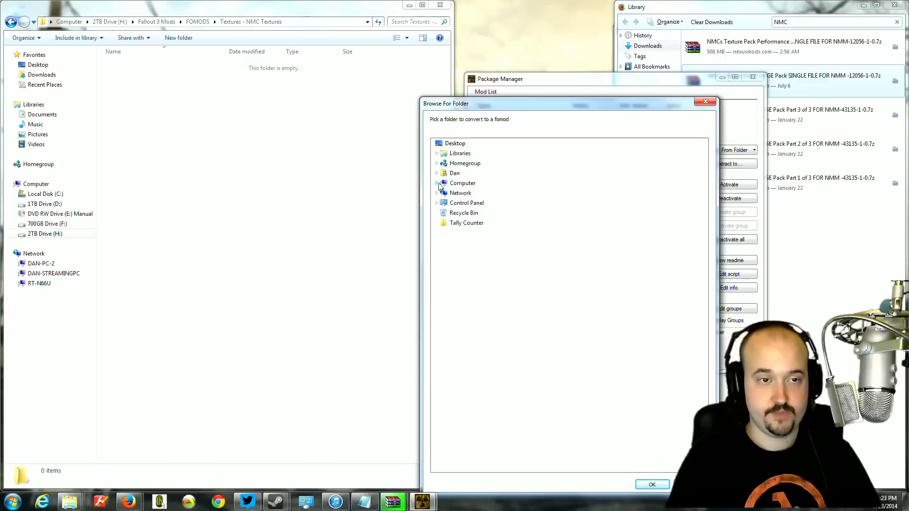
left_click(706, 102)
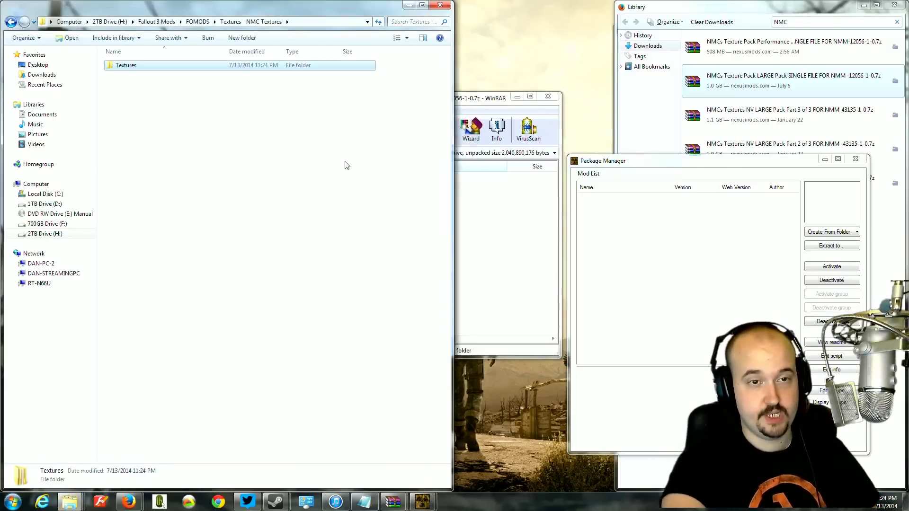
Step: Go up to the FOMODS folder, check the contents of "Textures - NMC Textures", and return to FOMODS
left_click(198, 22)
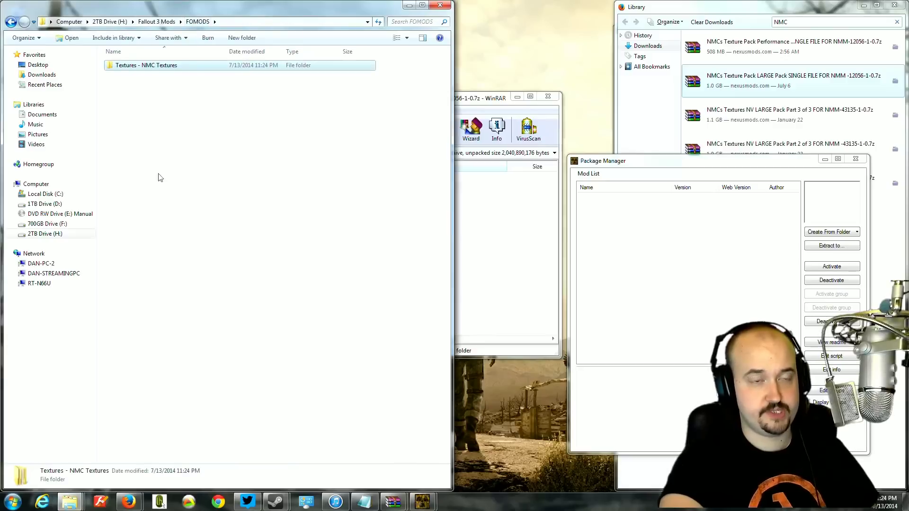
left_click(208, 154)
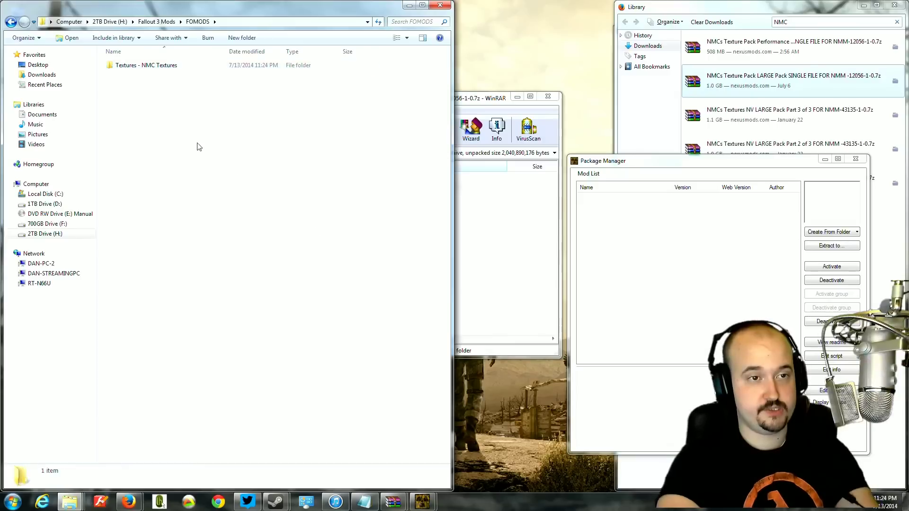
left_click(145, 66)
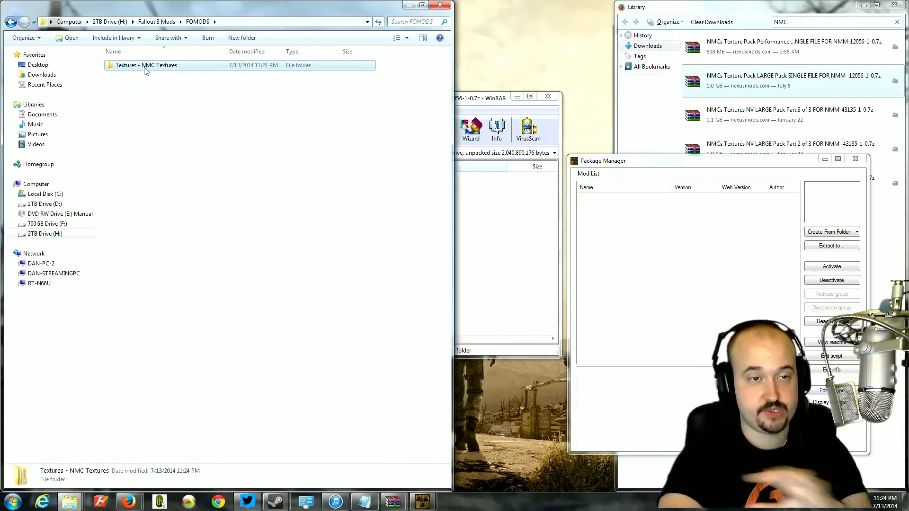
double_click(146, 70)
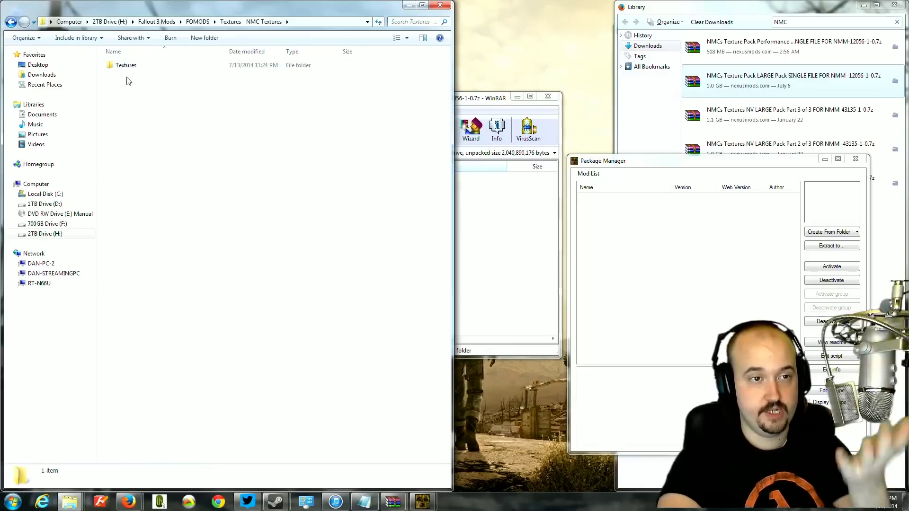
left_click(10, 22)
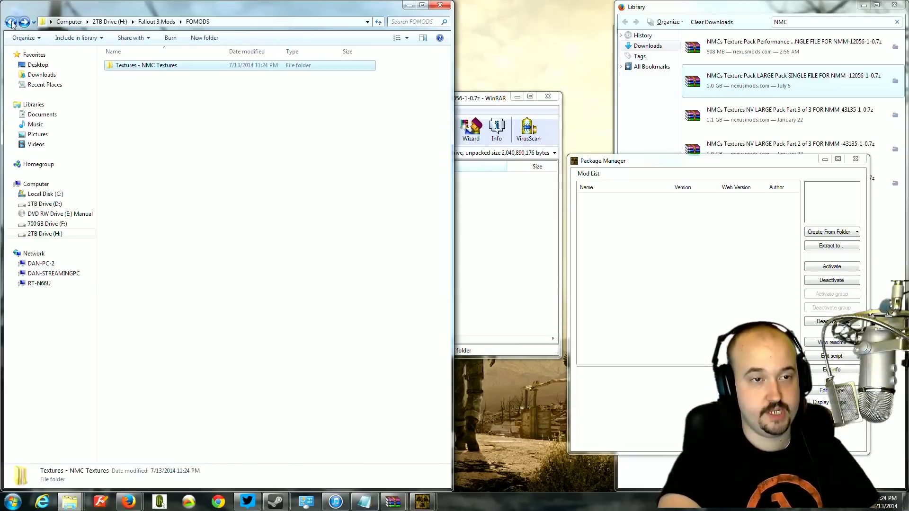
Step: Start creating a FOMod from a folder in the Package Manager and browse the 2TB Drive (H:) for the mod folder
left_click(710, 278)
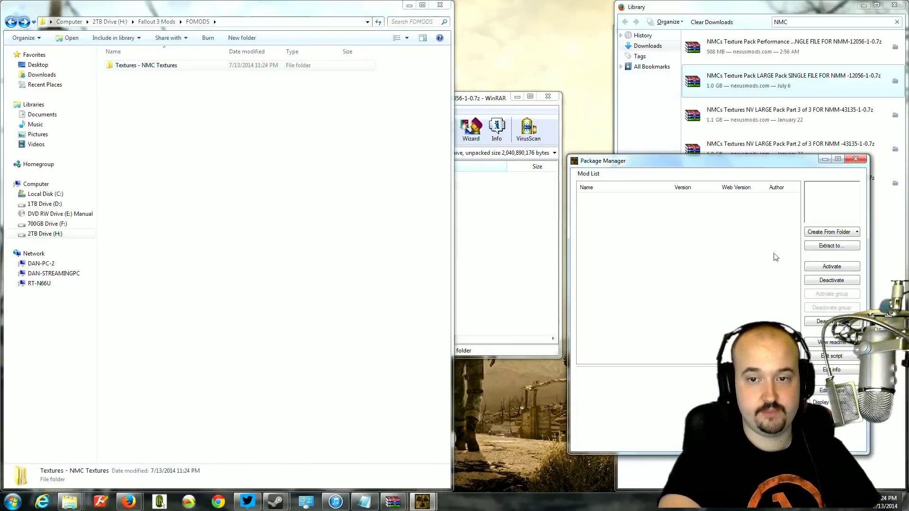
left_click(843, 234)
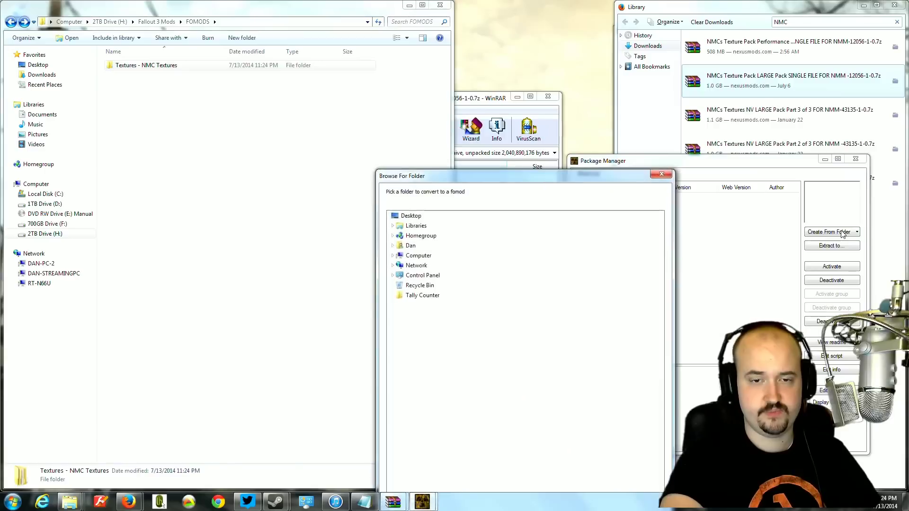
key("alt+Tab")
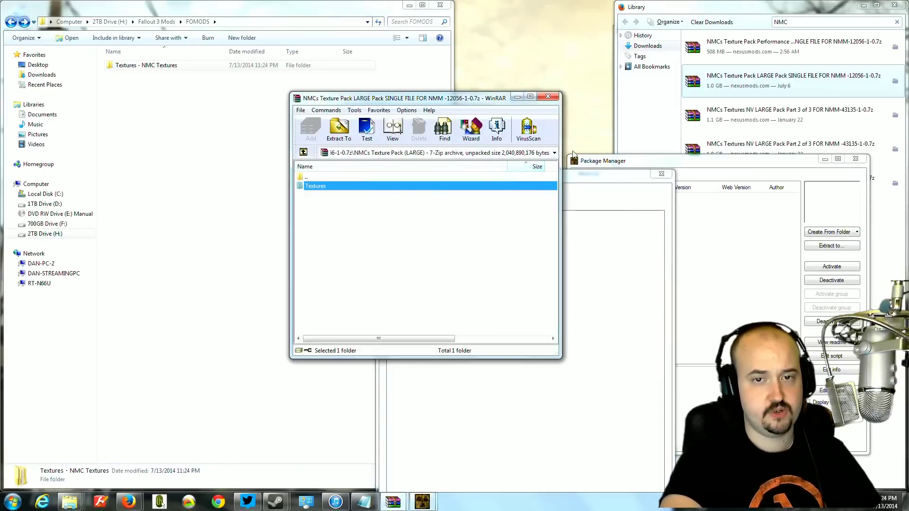
left_click_drag(583, 175, 609, 117)
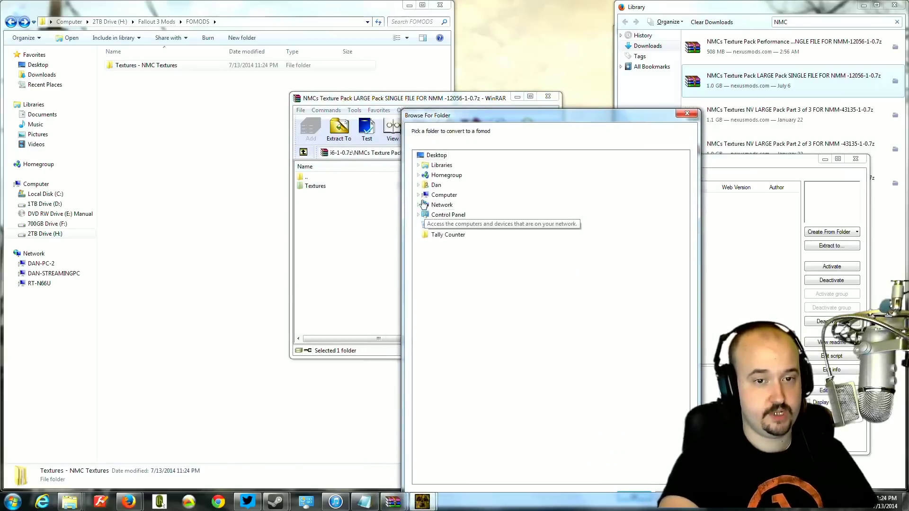
left_click(419, 195)
left_click(423, 245)
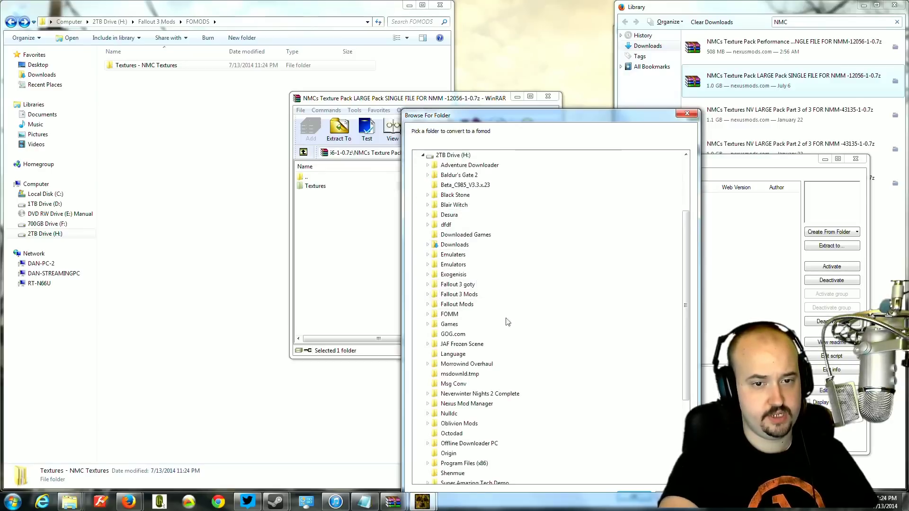
left_click(428, 304)
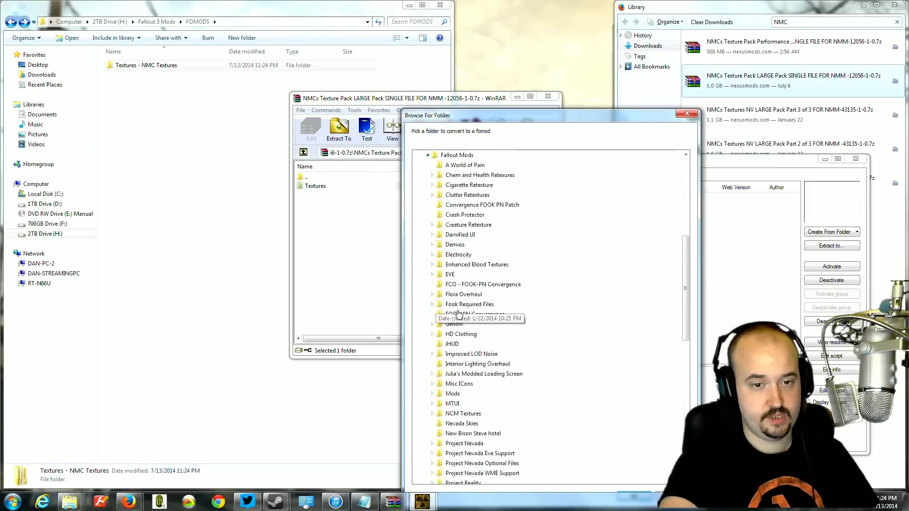
left_click(428, 156)
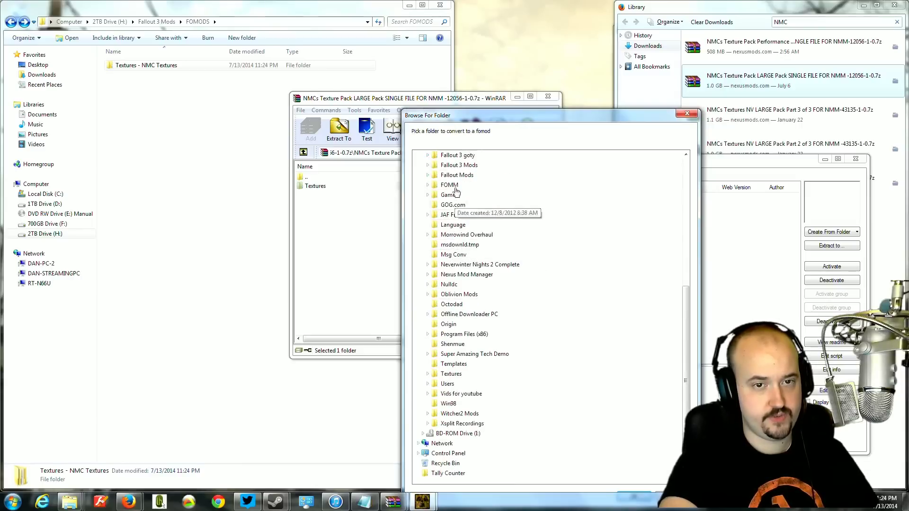
Step: Try to convert the "Textures - NMC Textures" folder in Fallout 3 Mods\FOMODS to a FOMod, and cancel the build
left_click(428, 166)
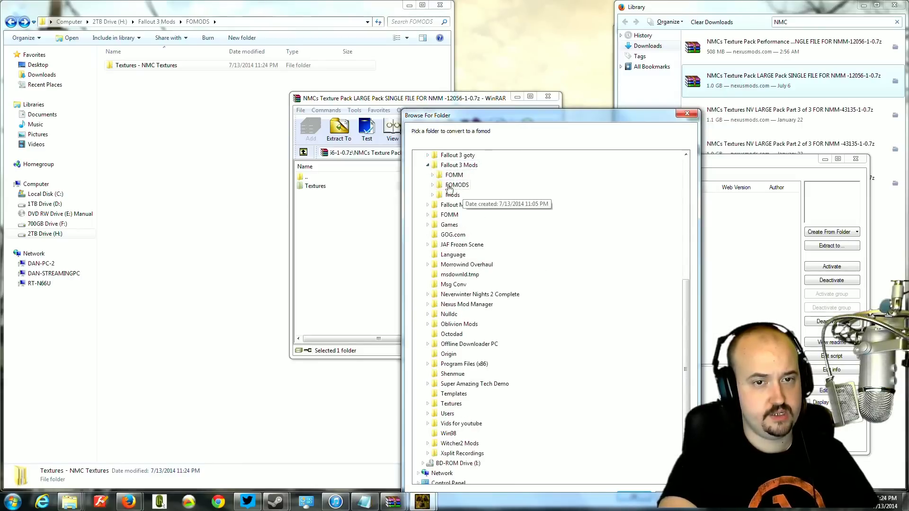
left_click(433, 175)
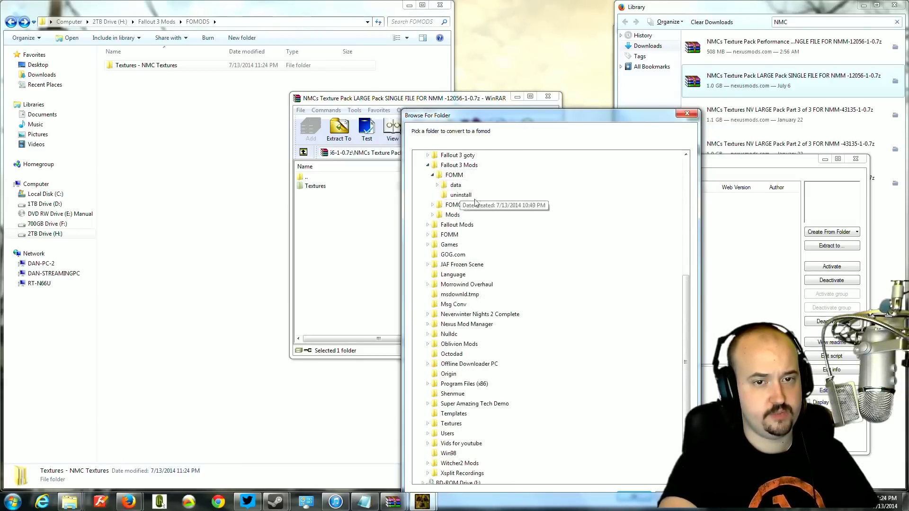
left_click(432, 175)
left_click(433, 185)
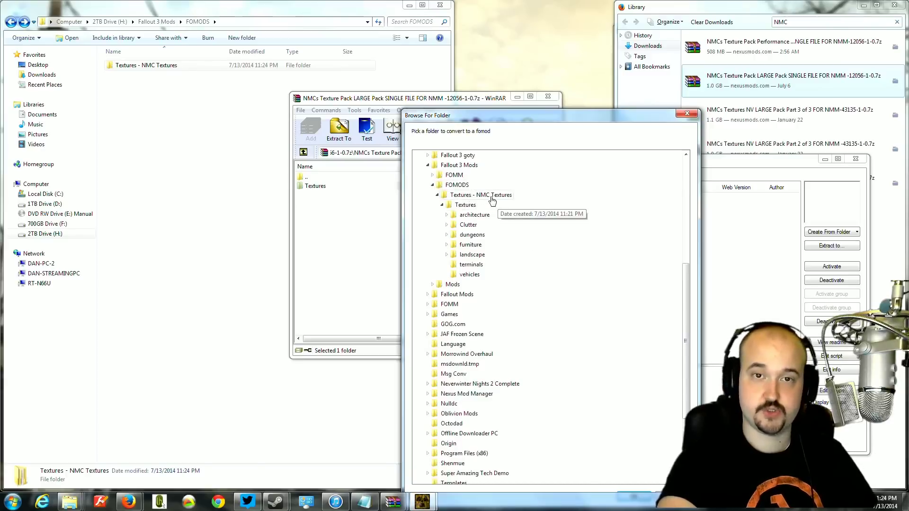
left_click(493, 201)
left_click_drag(566, 115, 582, 63)
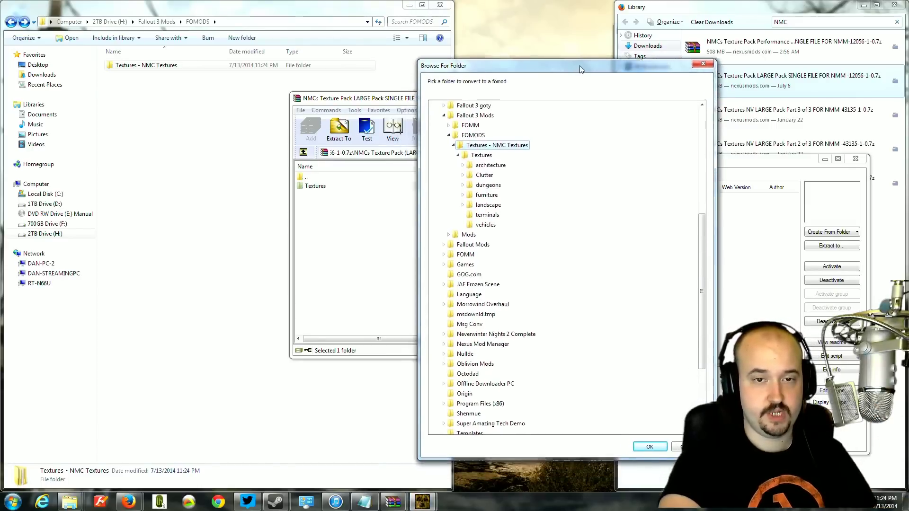
left_click(651, 445)
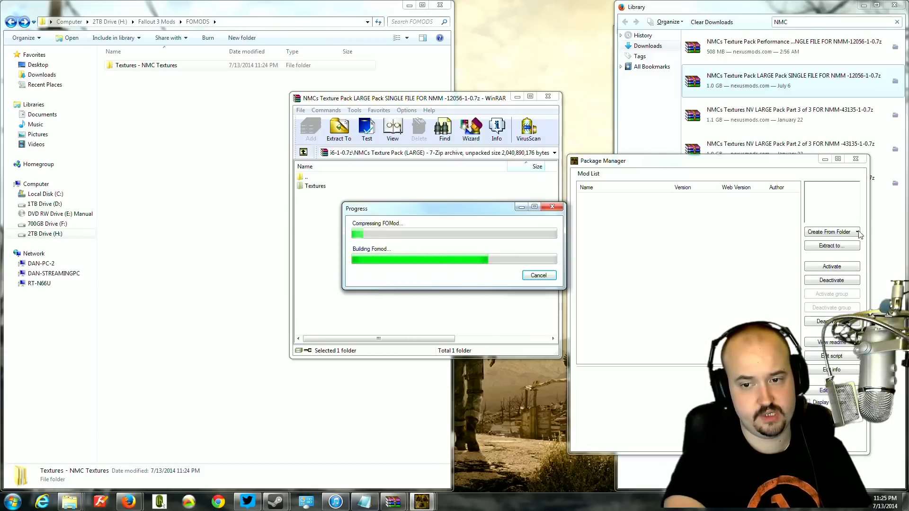
left_click(532, 275)
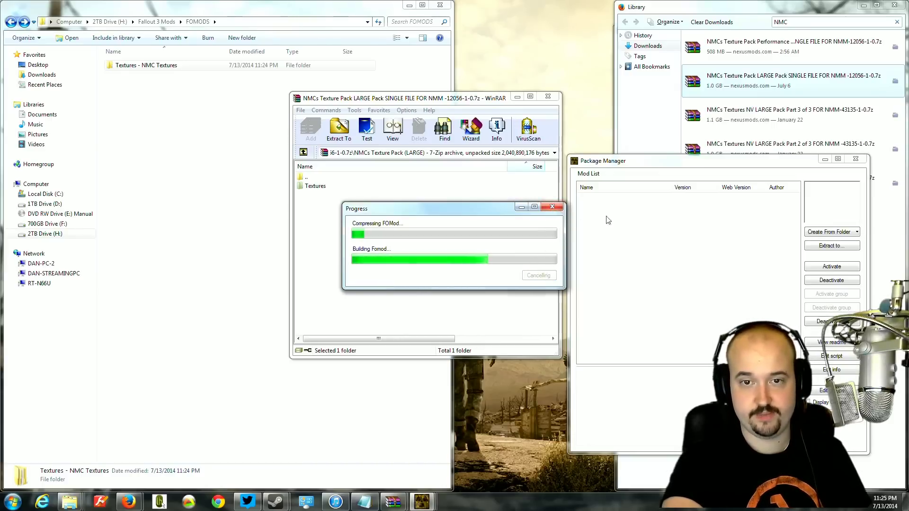
left_click(546, 292)
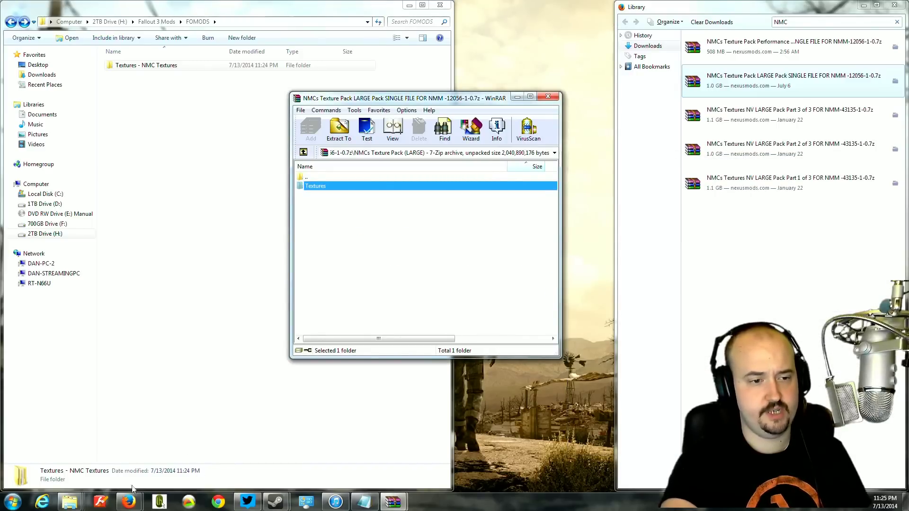
Step: Restart Fallout Mod Manager from fomm.exe in the FOMM folder and move its window clear of the FOMODS folder window
mouse_move(70, 501)
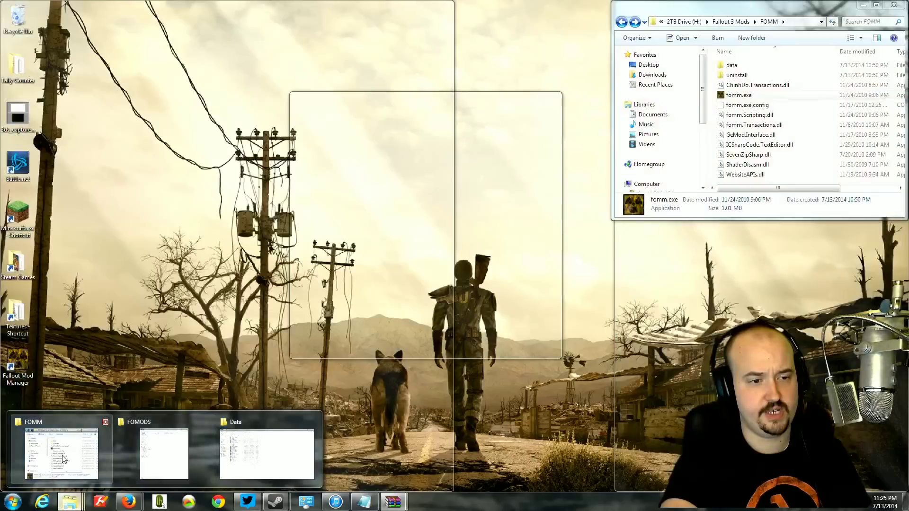
left_click(163, 453)
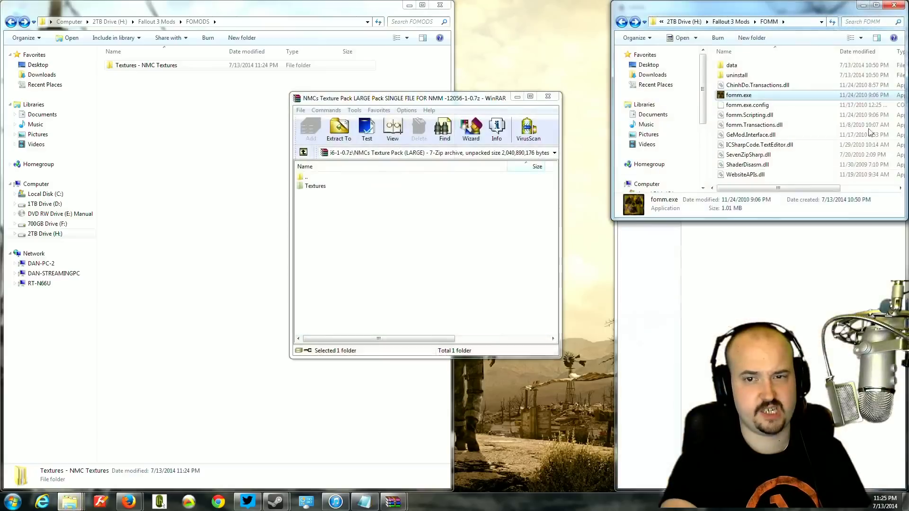
double_click(739, 95)
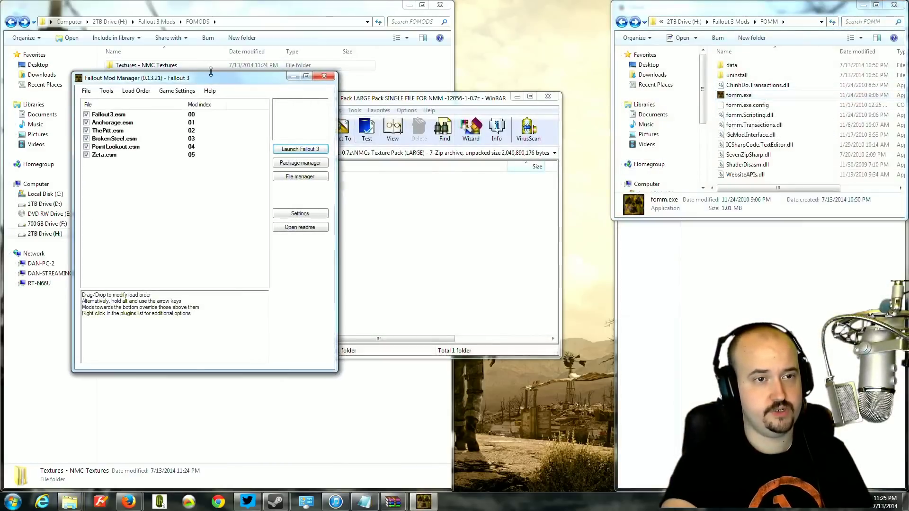
left_click_drag(211, 74, 645, 69)
Step: Set the compression level to None for both FOMod Compression and Premade FOMod Pack Compression in the mod manager's settings
left_click(727, 210)
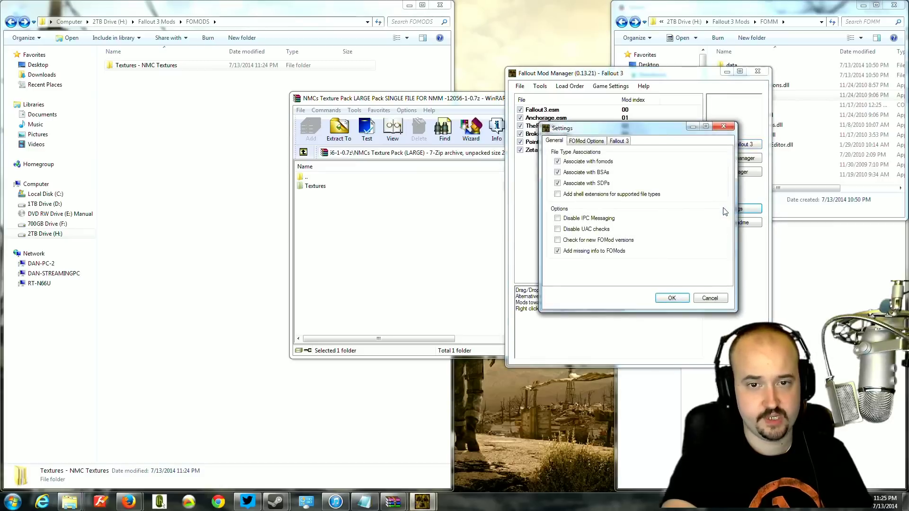
left_click(586, 143)
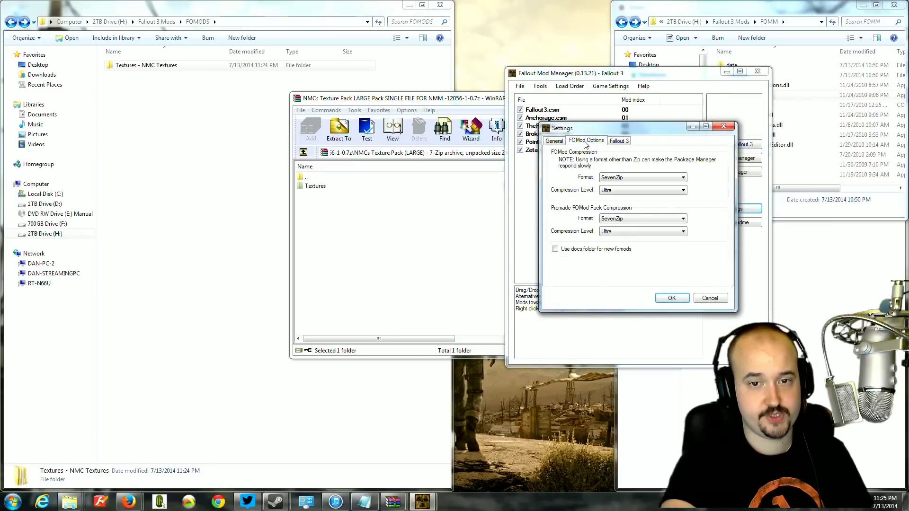
left_click(631, 192)
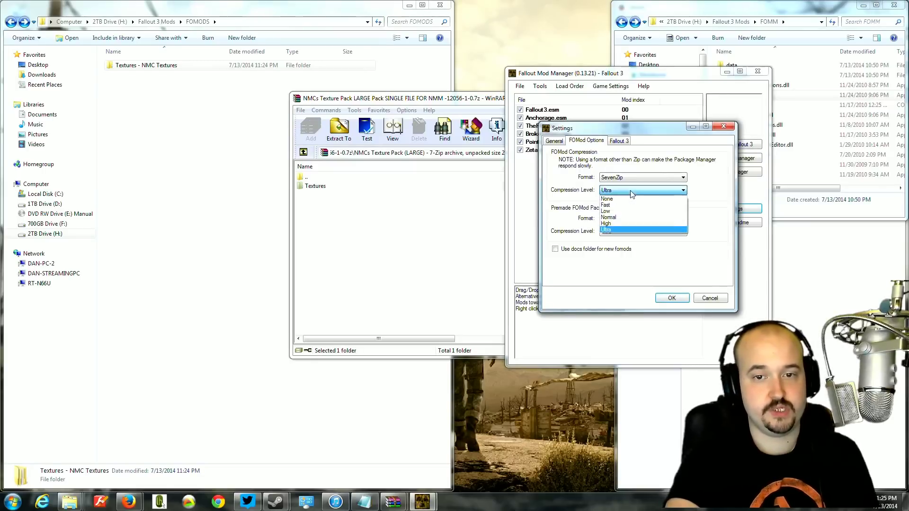
left_click(630, 199)
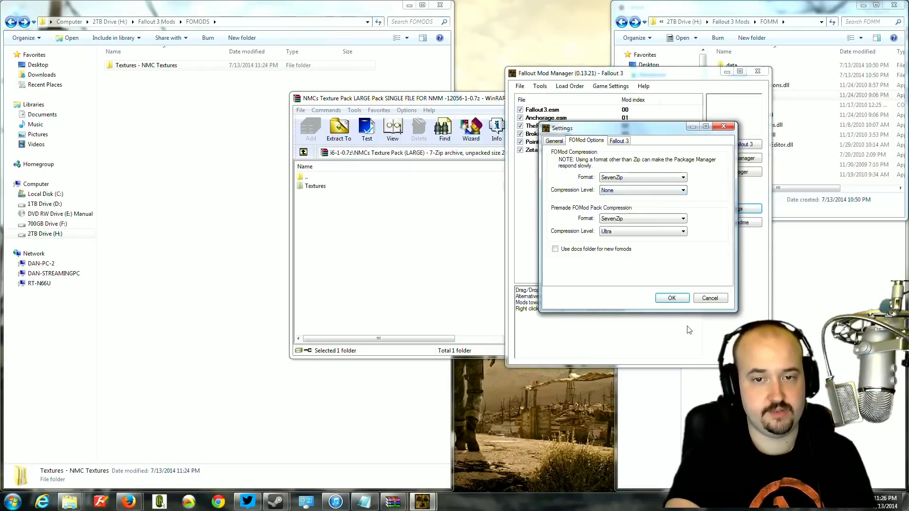
left_click(645, 234)
left_click(636, 240)
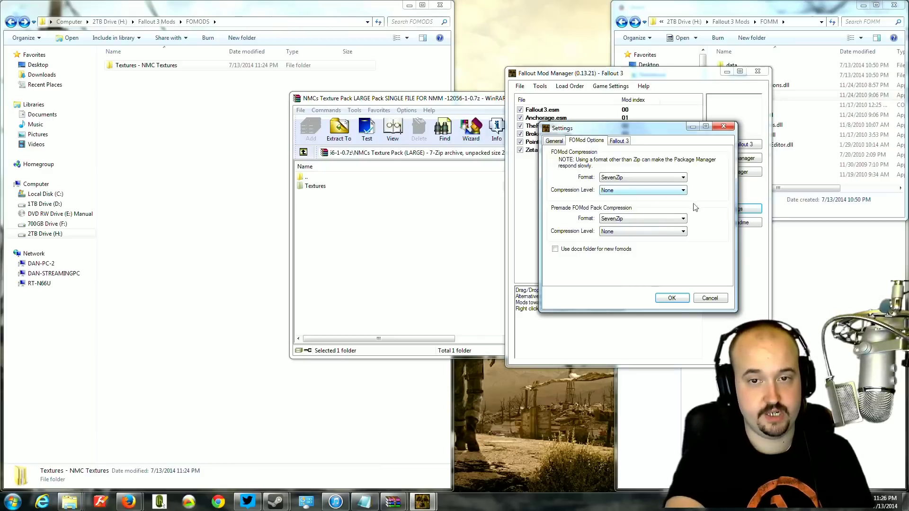
left_click(673, 299)
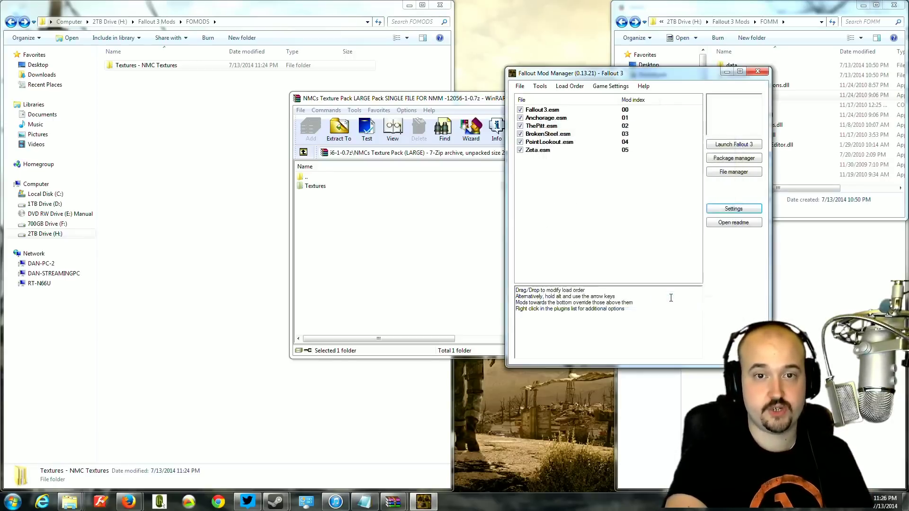
left_click(734, 159)
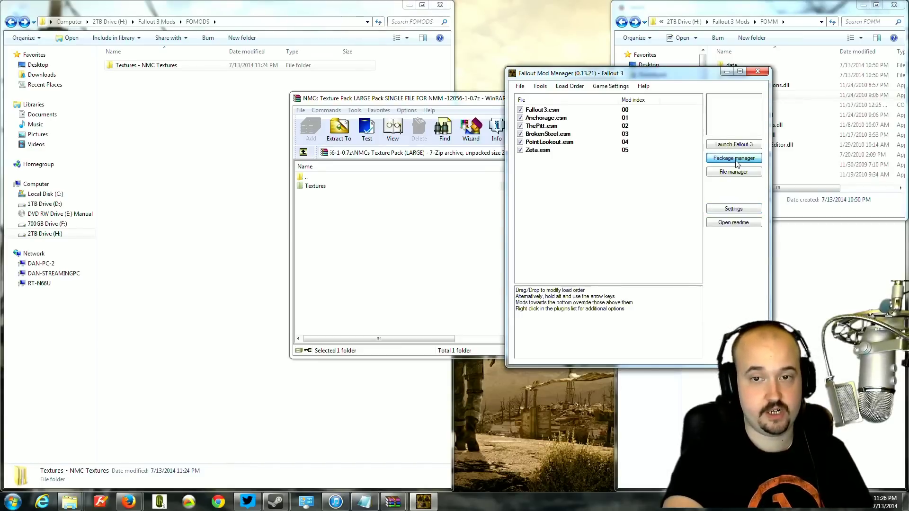
left_click(578, 269)
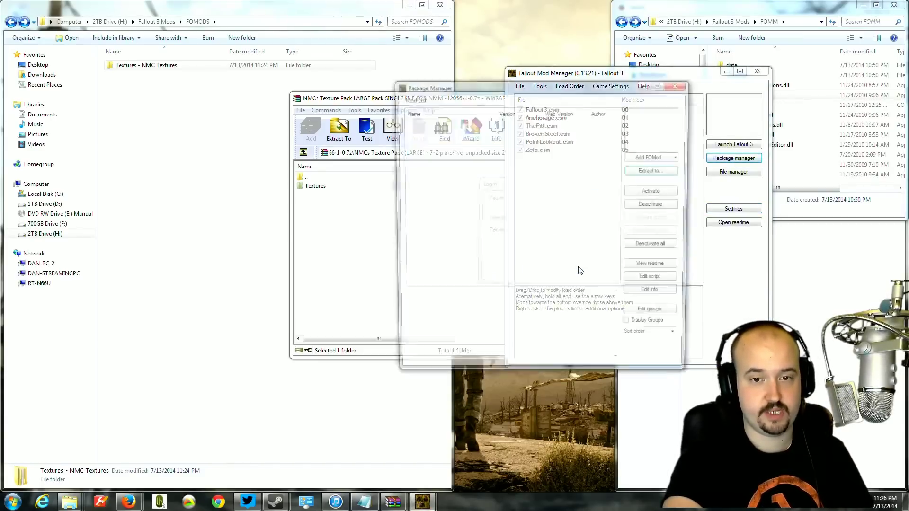
left_click(679, 84)
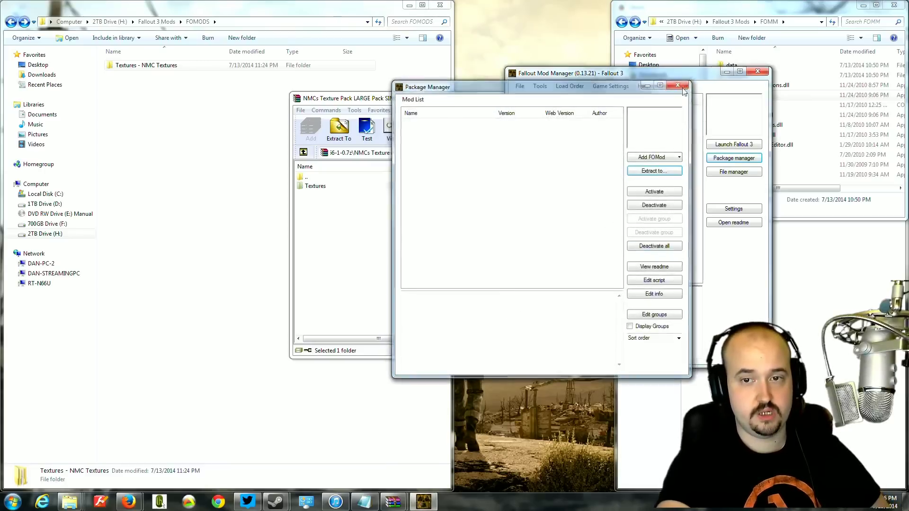
Step: Review the mod manager's Fallout 3, FOMod Options and General settings, and close them
left_click(734, 209)
left_click(619, 141)
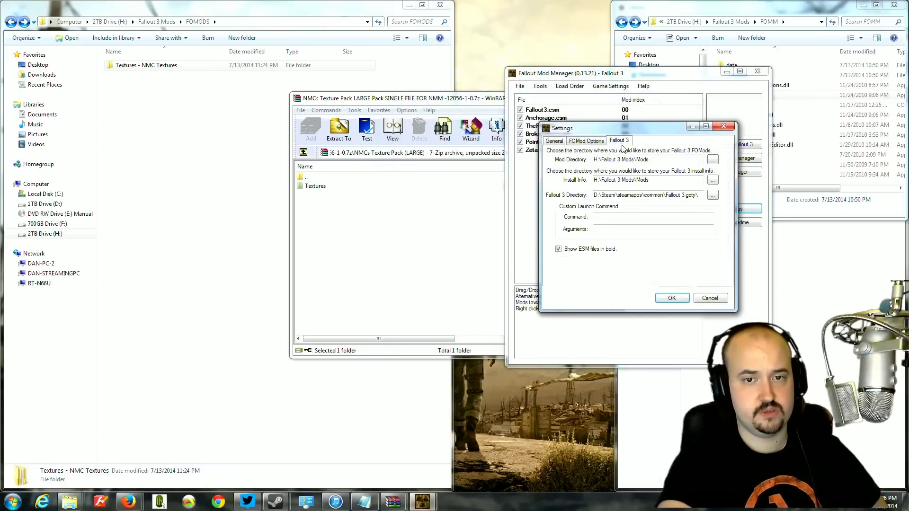
left_click(587, 141)
left_click(559, 141)
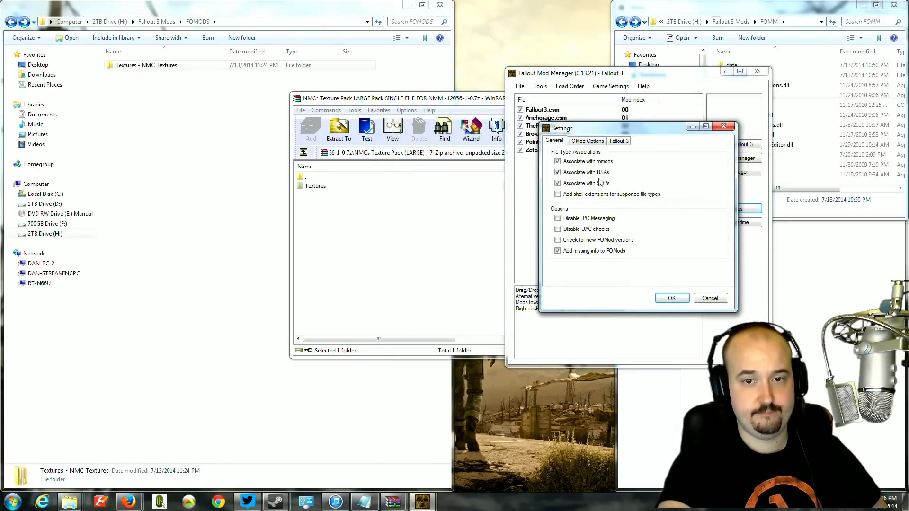
left_click(680, 301)
Step: Create a FOMod in the Package Manager from the "Textures - NMC Textures" folder in Fallout 3 Mods\FOMODS on the H: drive
left_click(734, 158)
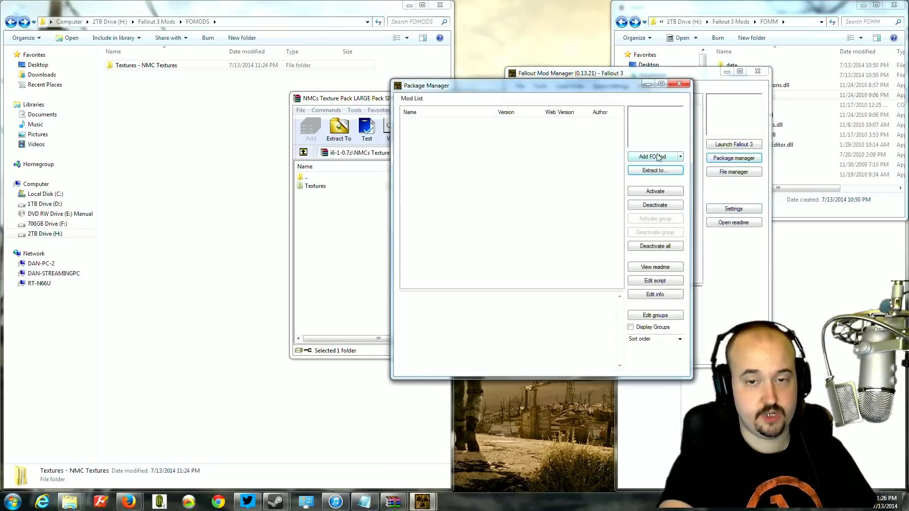
left_click(682, 158)
left_click(647, 191)
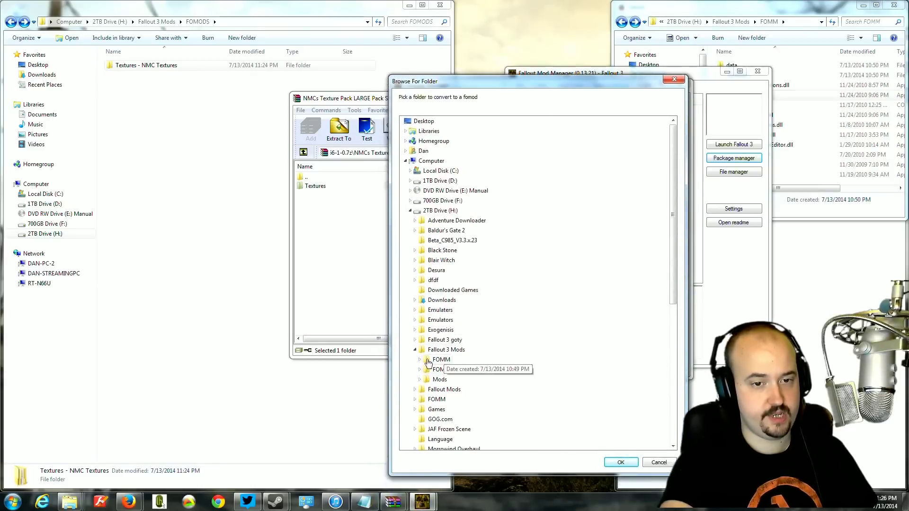
left_click(420, 360)
left_click(419, 360)
left_click(420, 370)
left_click(467, 380)
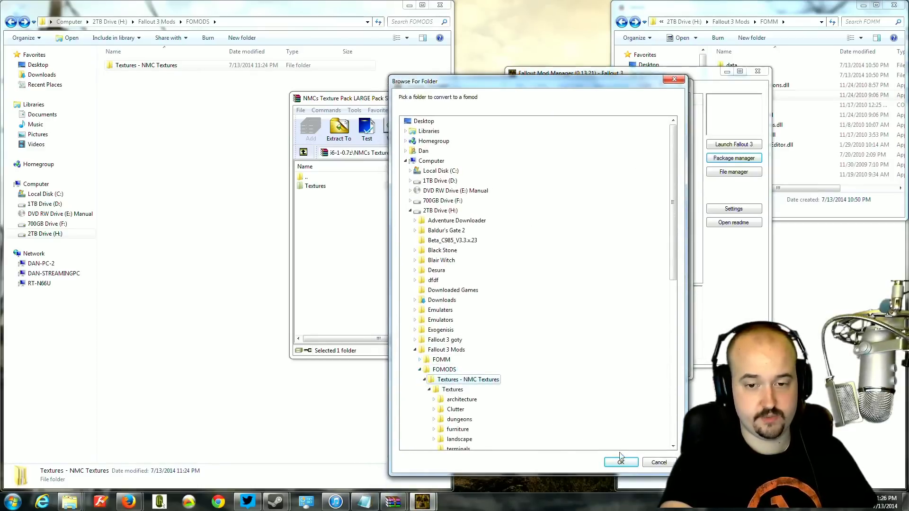
left_click(620, 459)
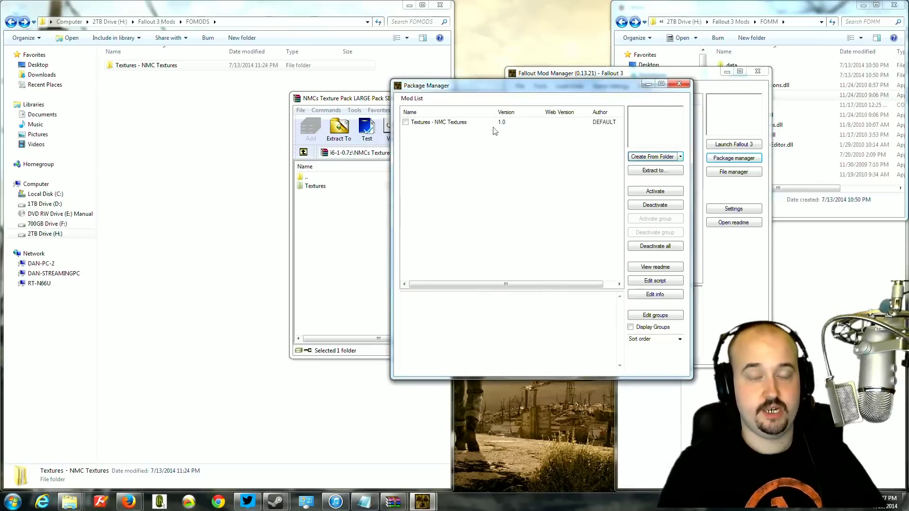
Step: Bring up the Fallout 3 goty Data folder and restore it from full screen to a smaller window
left_click(69, 502)
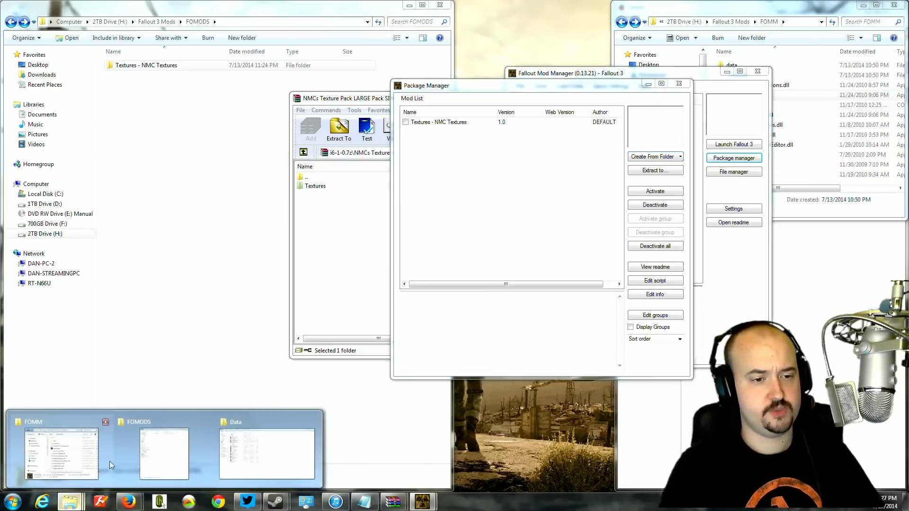
left_click(258, 454)
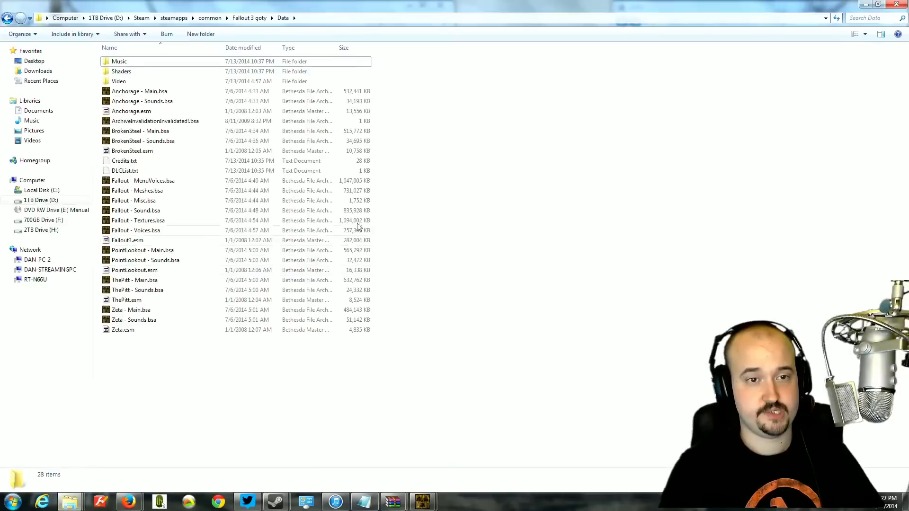
double_click(445, 5)
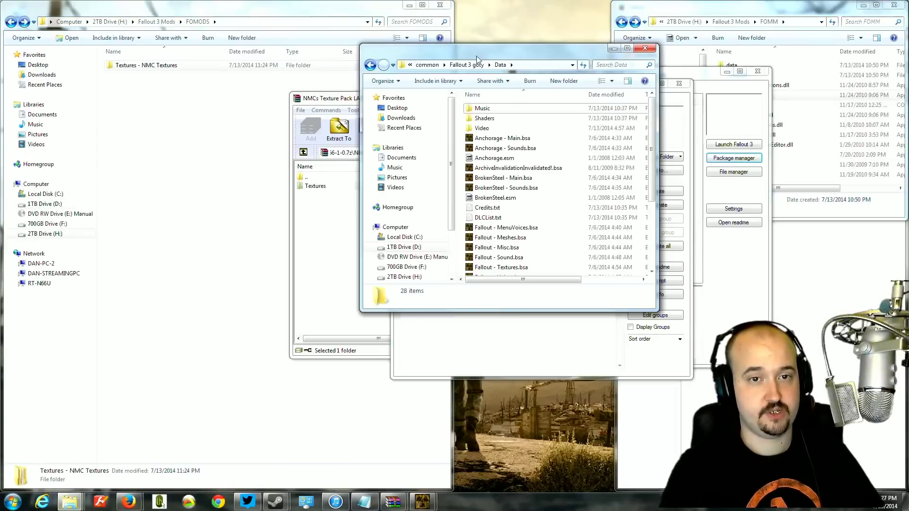
Step: Enlarge the Fallout 3 goty Data folder window and arrange it side by side with the Package Manager
left_click_drag(477, 57, 200, 51)
left_click_drag(377, 298, 539, 438)
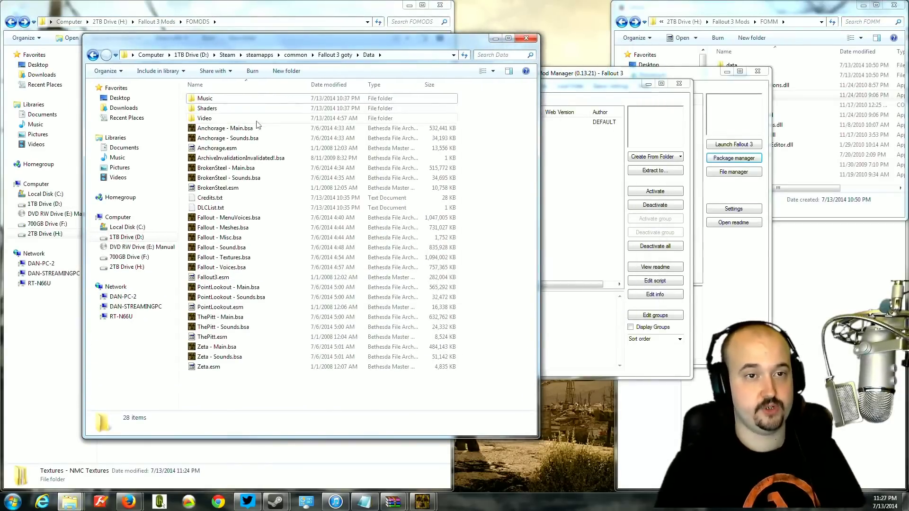
left_click_drag(573, 89, 717, 86)
left_click_drag(449, 49, 422, 48)
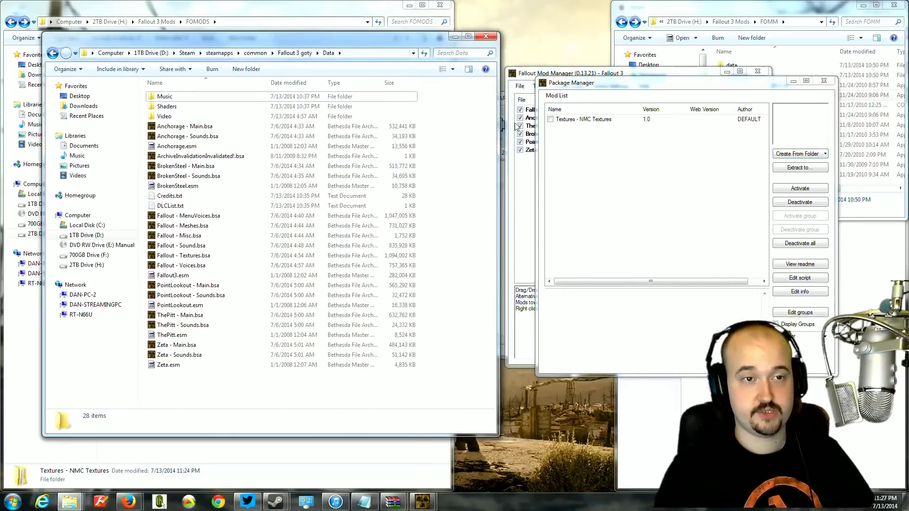
Step: Activate the "Textures - NMC Textures" mod in the Package Manager and dismiss the completion dialog
left_click(596, 150)
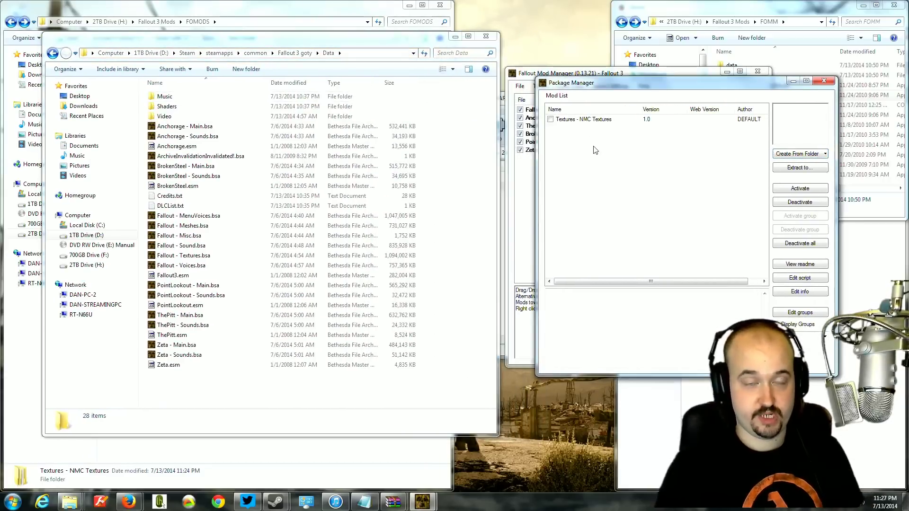
left_click(586, 122)
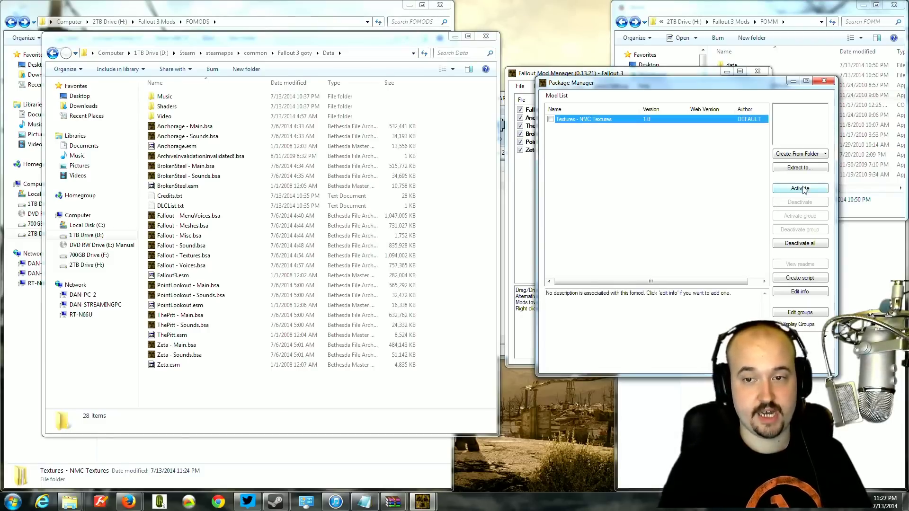
double_click(592, 121)
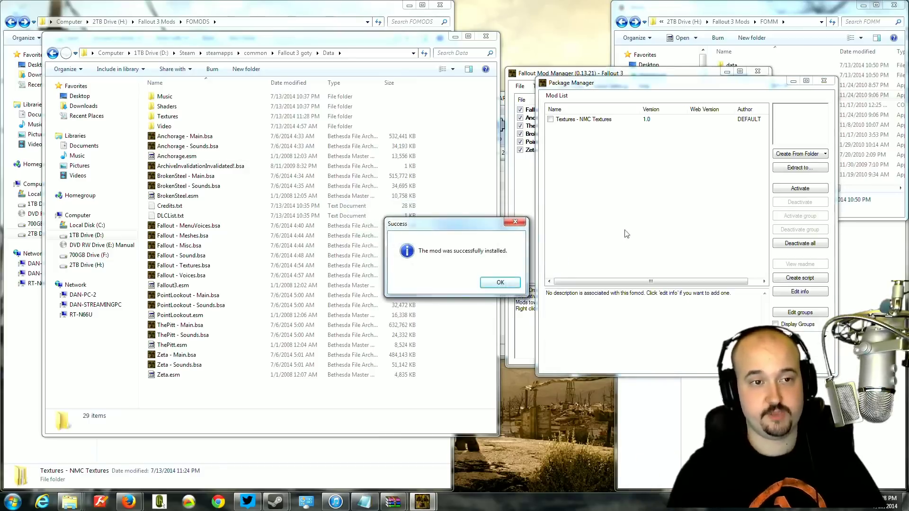
left_click(500, 282)
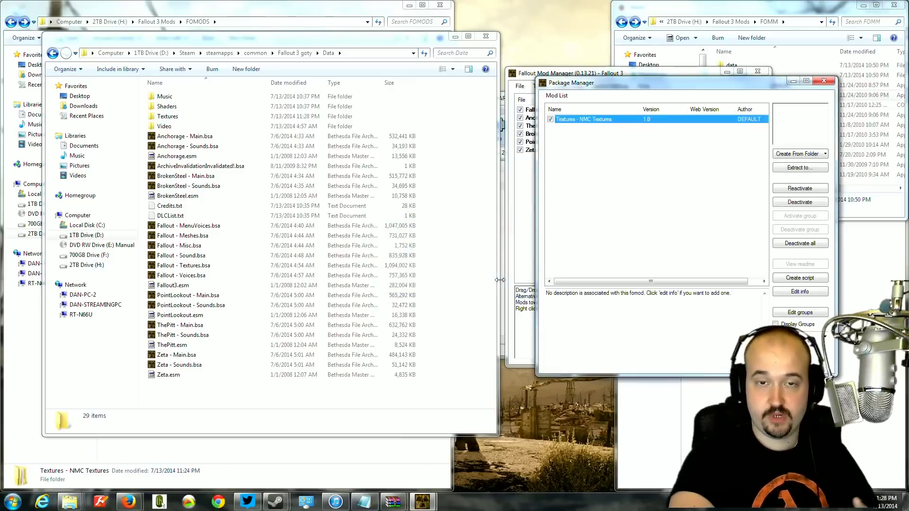
Step: Deactivate the "Textures - NMC Textures" mod in the Package Manager and dismiss the completion dialog
double_click(586, 122)
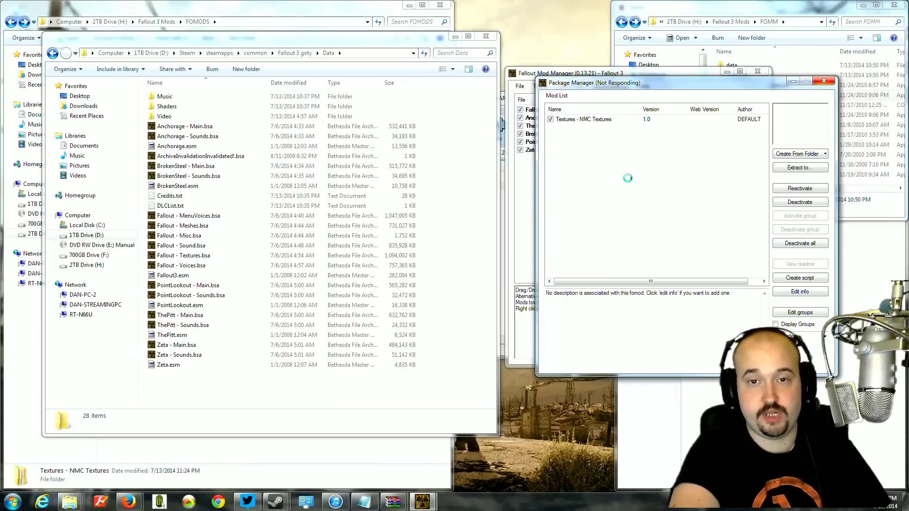
left_click(511, 282)
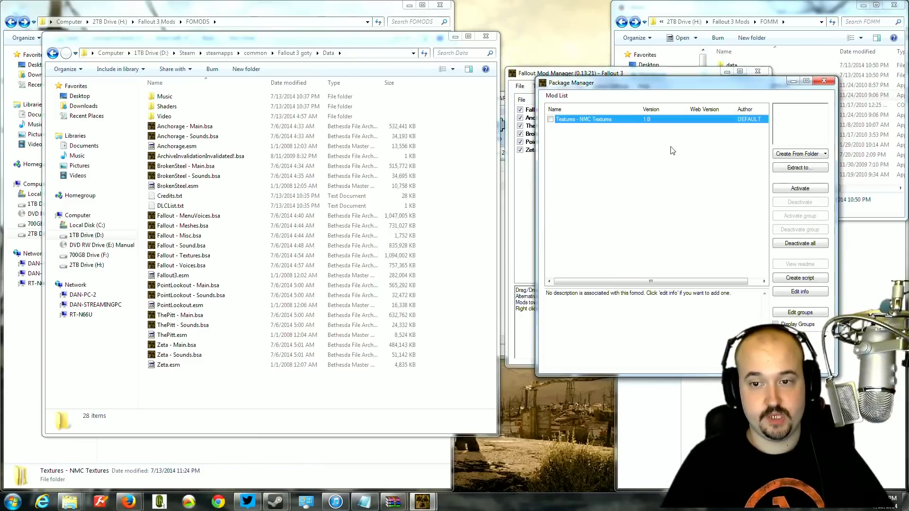
Step: Close the Package Manager and select Zeta.esm in the mod manager's plugin load order
left_click(825, 83)
left_click(536, 149)
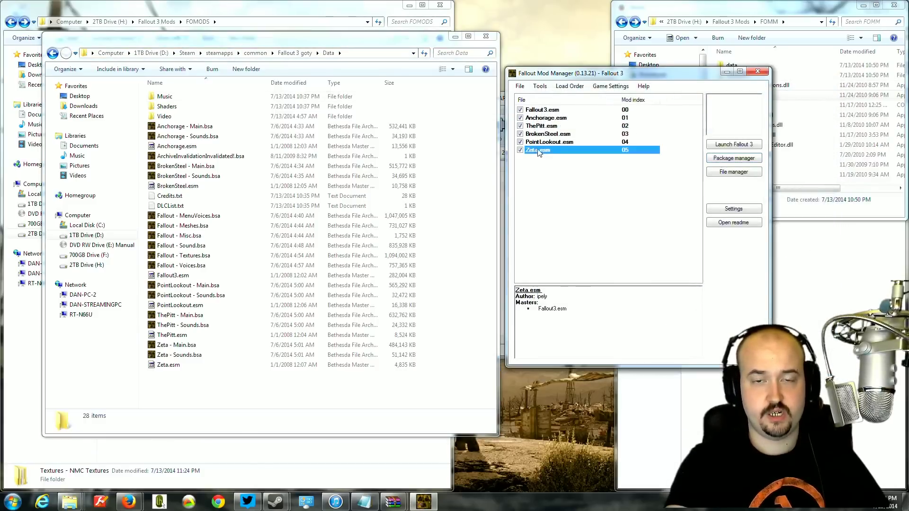
left_click_drag(544, 148, 544, 159)
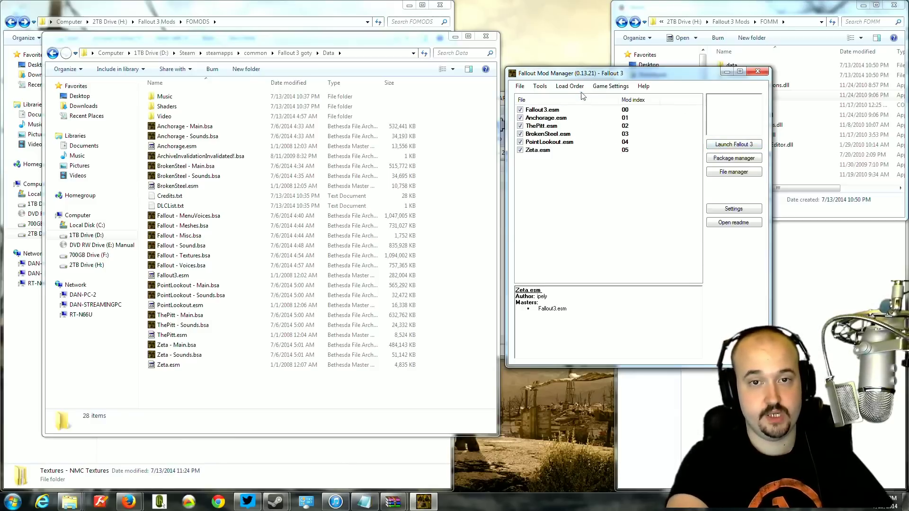
left_click(615, 86)
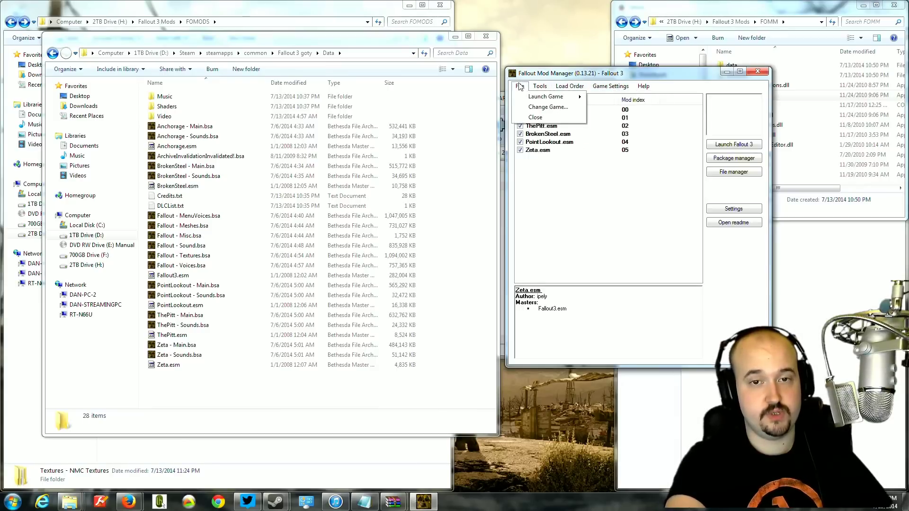
left_click(540, 86)
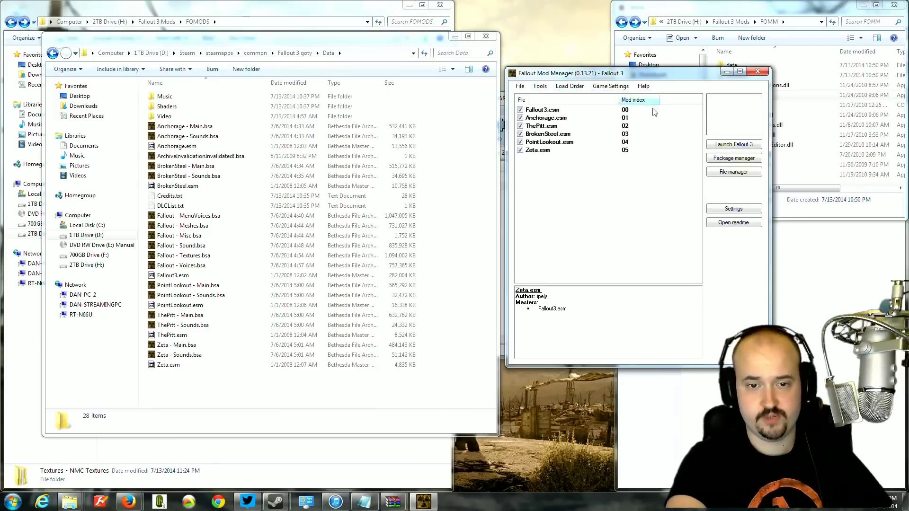